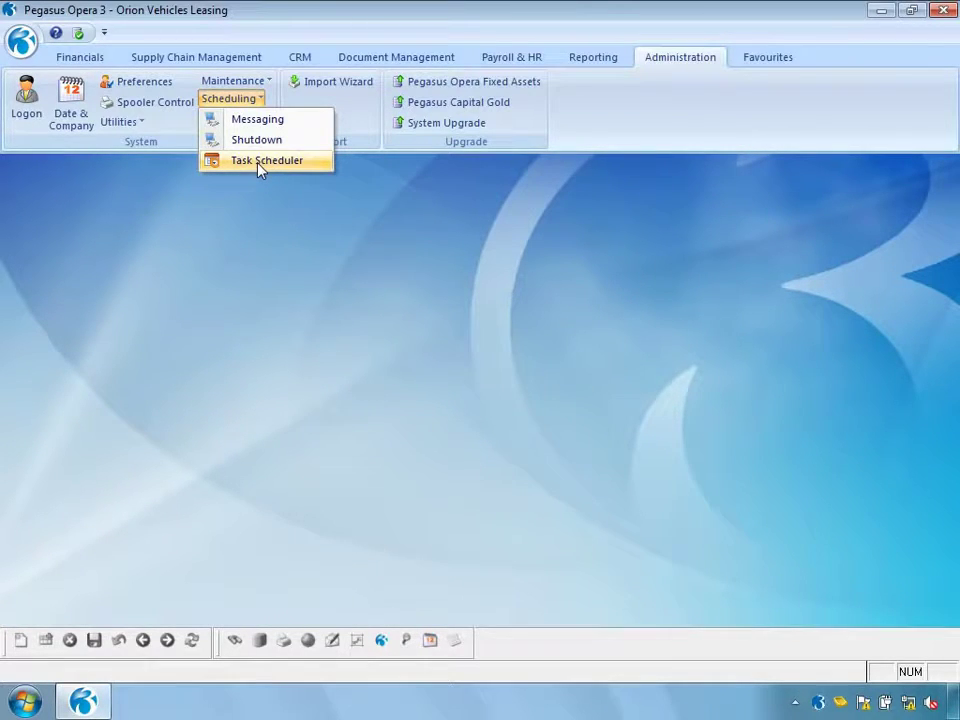
Start a new Task Scheduler task with type System - Backup Databases
{"action": "left_click", "coordinate": [258, 165]}
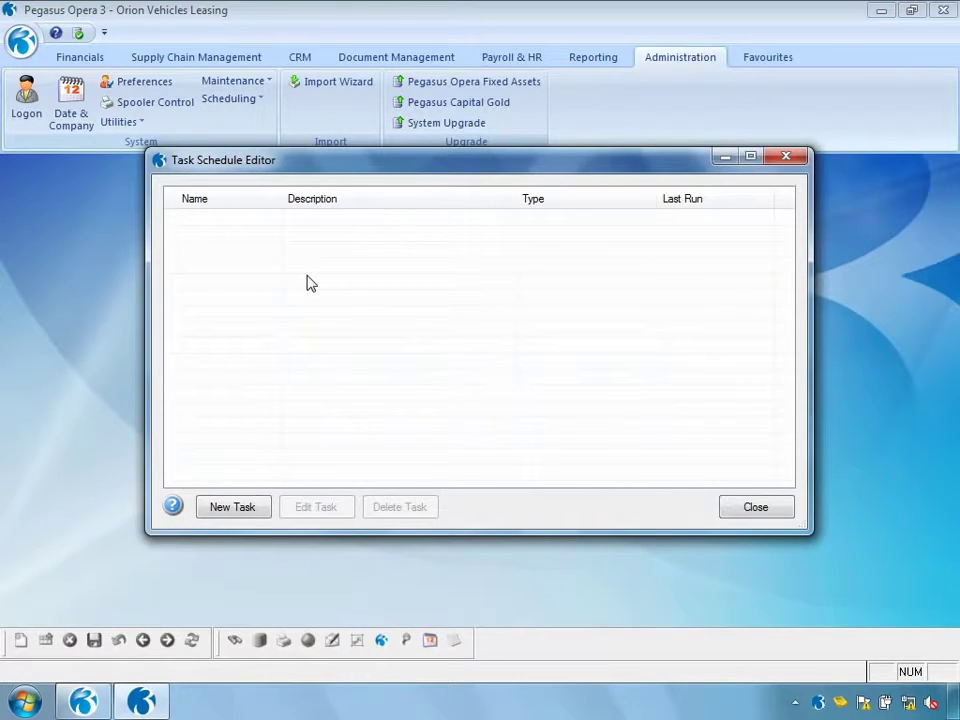
{"action": "left_click", "coordinate": [254, 511]}
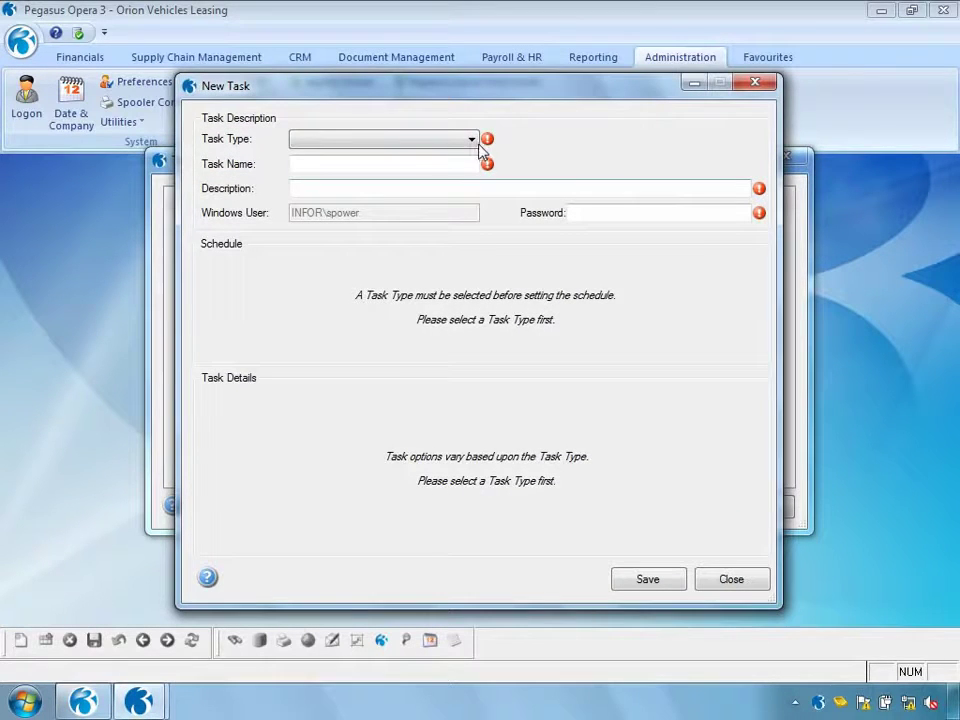
{"action": "left_click", "coordinate": [472, 140]}
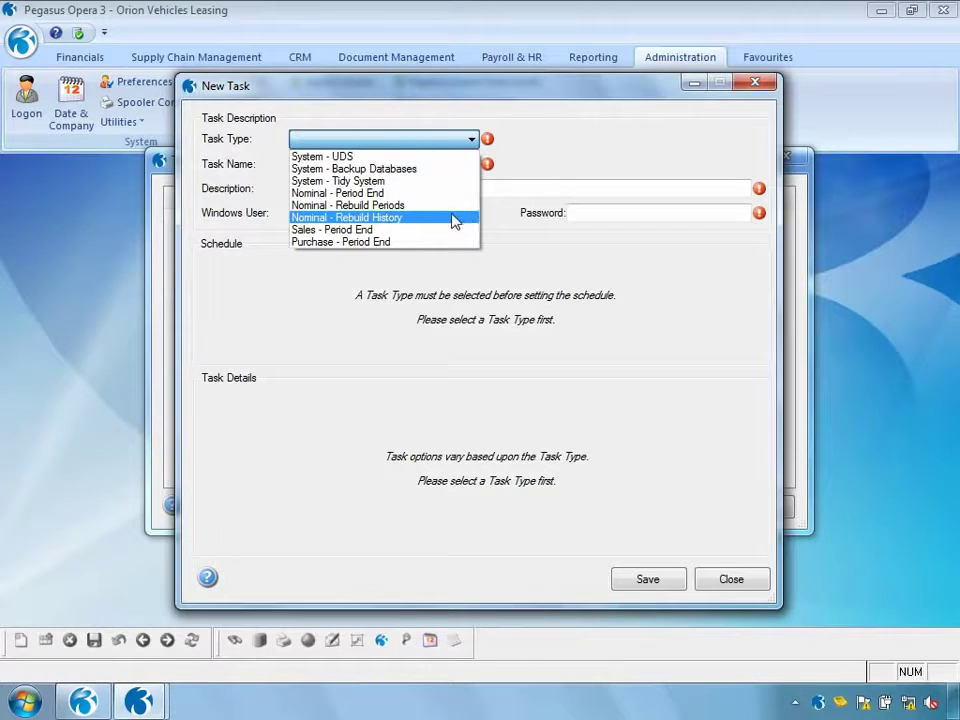
{"action": "left_click", "coordinate": [410, 169]}
Name the task DailyBackup, describe it as 'Nightly Backup of Opera 3', and enter the Windows password
{"action": "key", "text": "Tab"}
{"action": "type", "text": "Dail"}
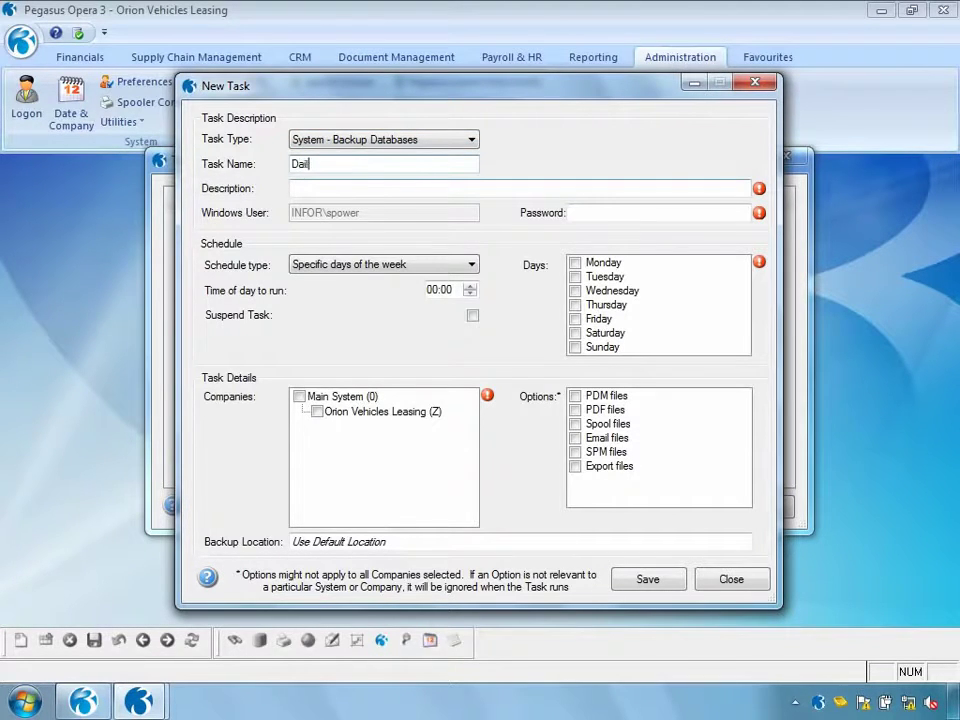
{"action": "type", "text": "yBackup"}
{"action": "key", "text": "Tab"}
{"action": "type", "text": "Nightly "}
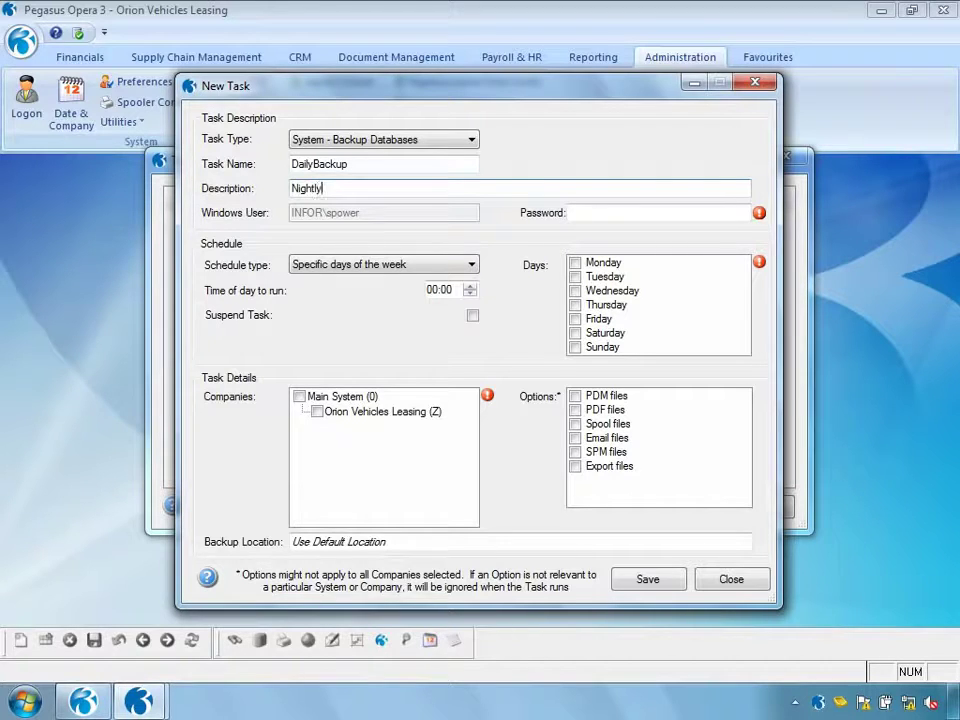
{"action": "type", "text": "Backup of Opera 3"}
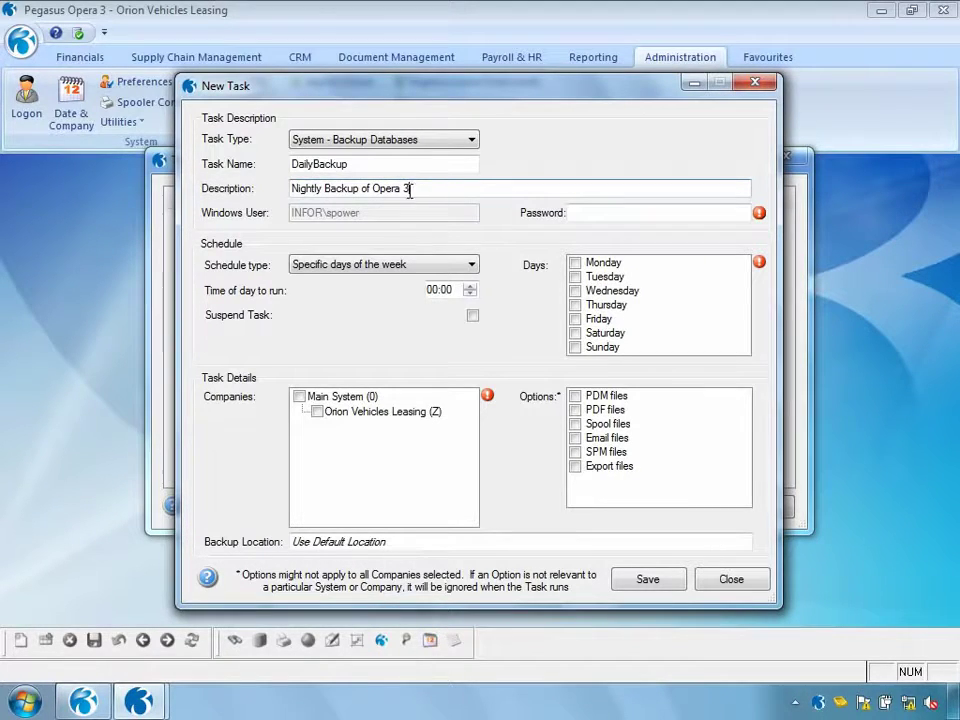
{"action": "left_click", "coordinate": [578, 213]}
{"action": "type", "text": "password01"}
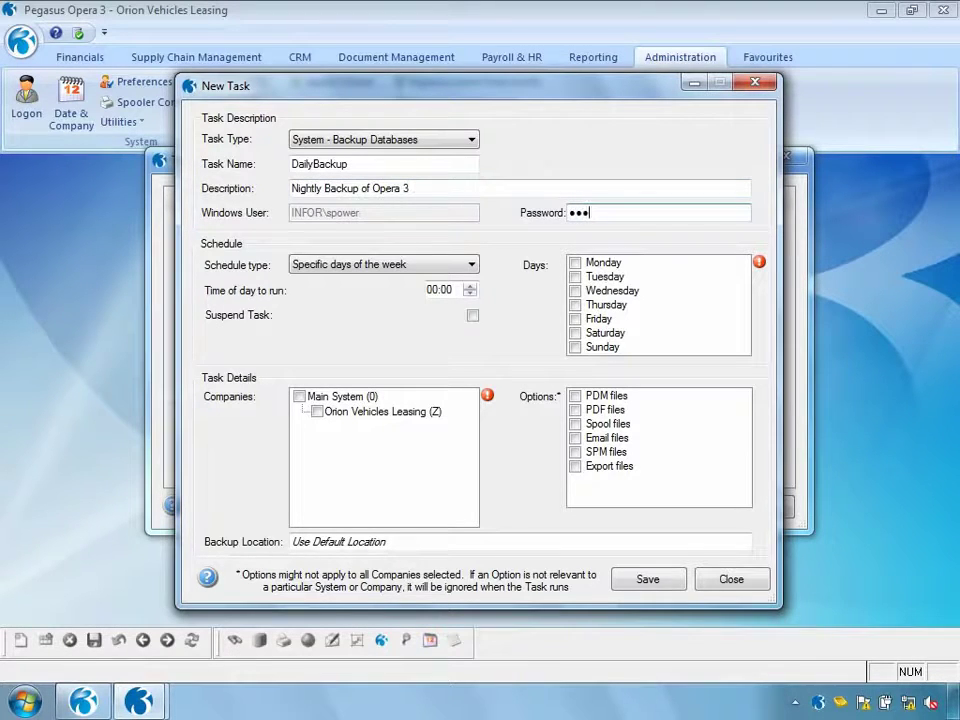
{"action": "type", "text": "23"}
Schedule the backup to run at 22:00 Monday through Friday
{"action": "left_click", "coordinate": [434, 290]}
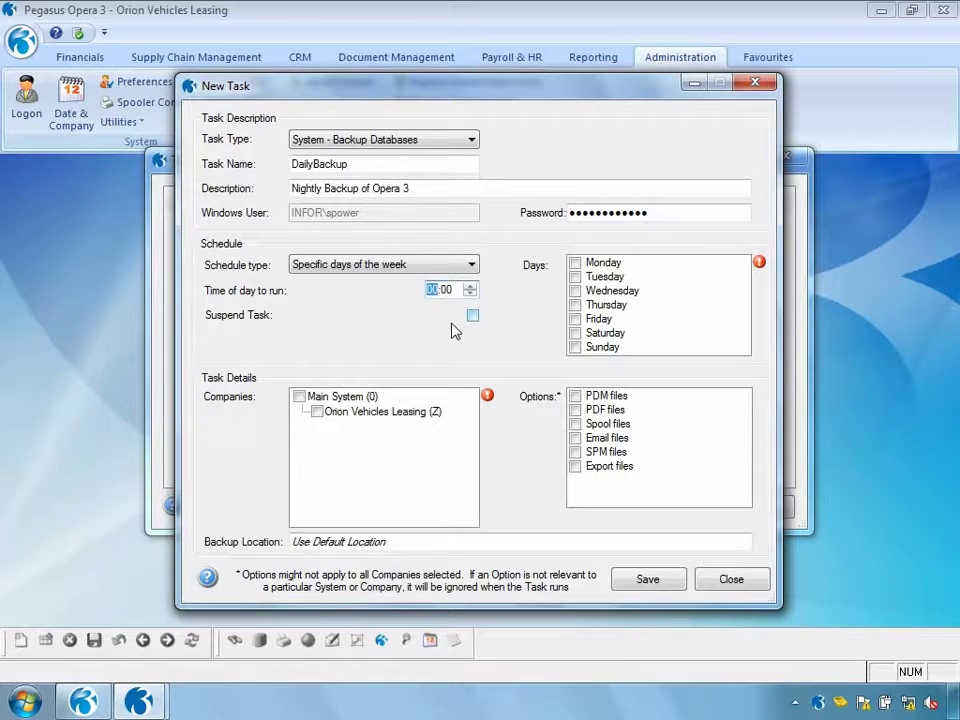
{"action": "type", "text": "22"}
{"action": "left_click", "coordinate": [575, 263]}
{"action": "left_click", "coordinate": [575, 277]}
{"action": "left_click", "coordinate": [575, 291]}
{"action": "left_click", "coordinate": [575, 305]}
{"action": "left_click", "coordinate": [575, 319]}
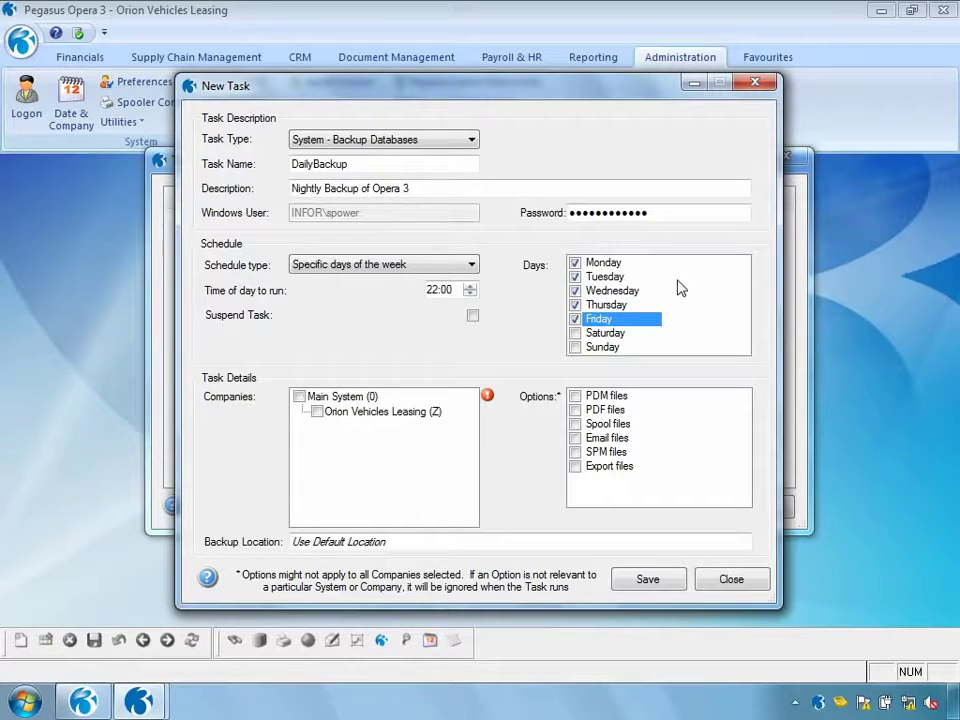
Include Orion Vehicles Leasing plus PDM, PDF, Spool, Email, SPM and Export files
{"action": "left_click", "coordinate": [317, 412]}
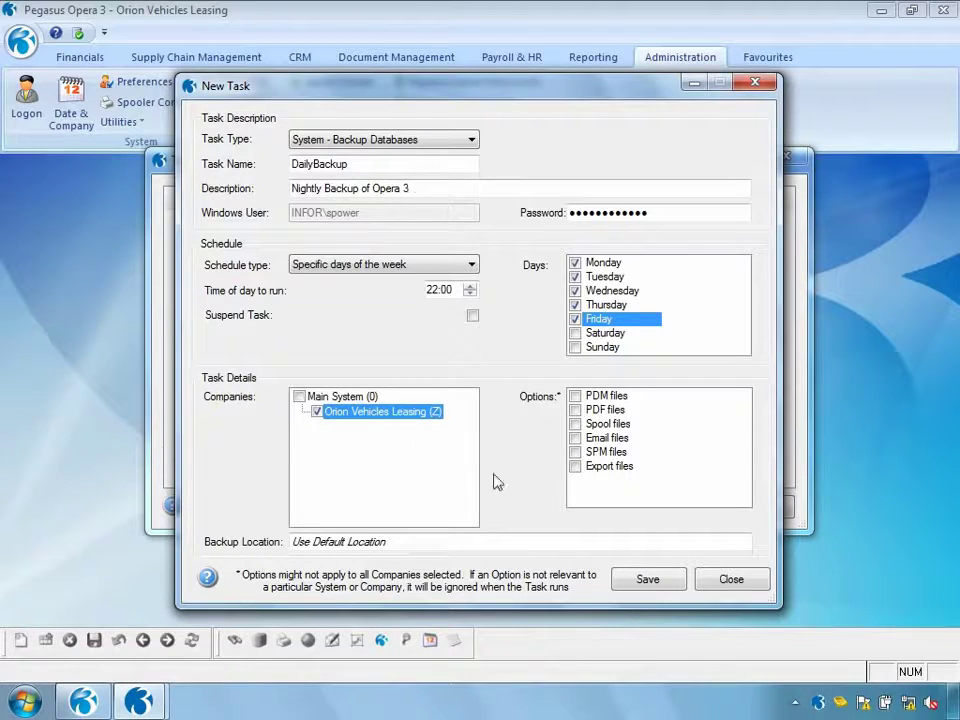
{"action": "left_click", "coordinate": [575, 396]}
{"action": "left_click", "coordinate": [575, 410]}
{"action": "left_click", "coordinate": [575, 424]}
{"action": "left_click", "coordinate": [575, 438]}
{"action": "left_click", "coordinate": [575, 452]}
{"action": "left_click", "coordinate": [575, 466]}
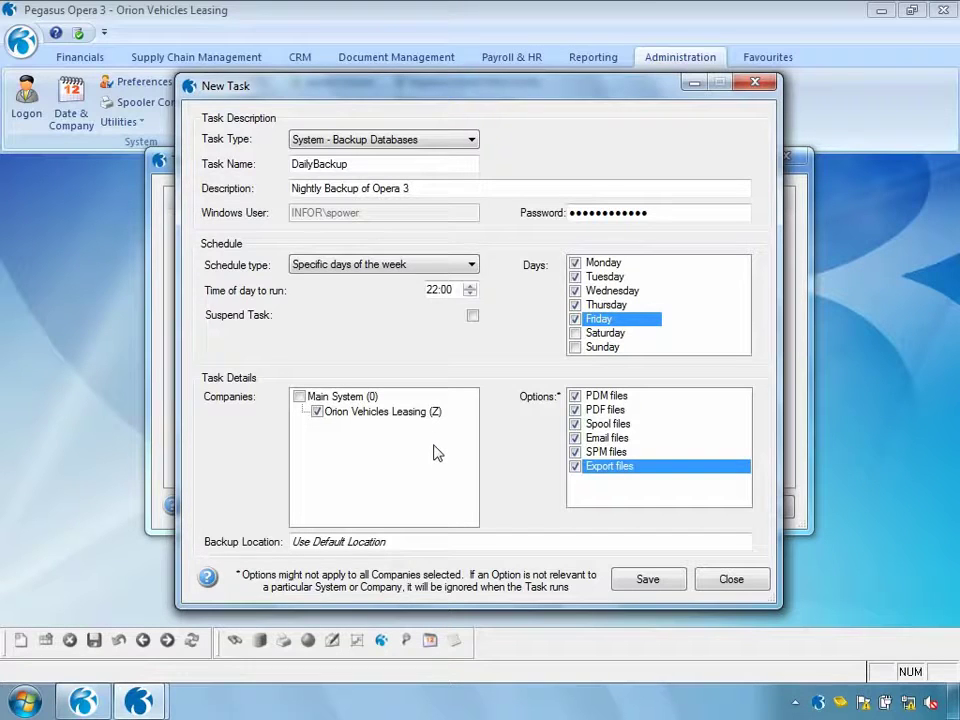
Save the DailyBackup task and close the Task Schedule Editor
{"action": "left_click", "coordinate": [648, 580]}
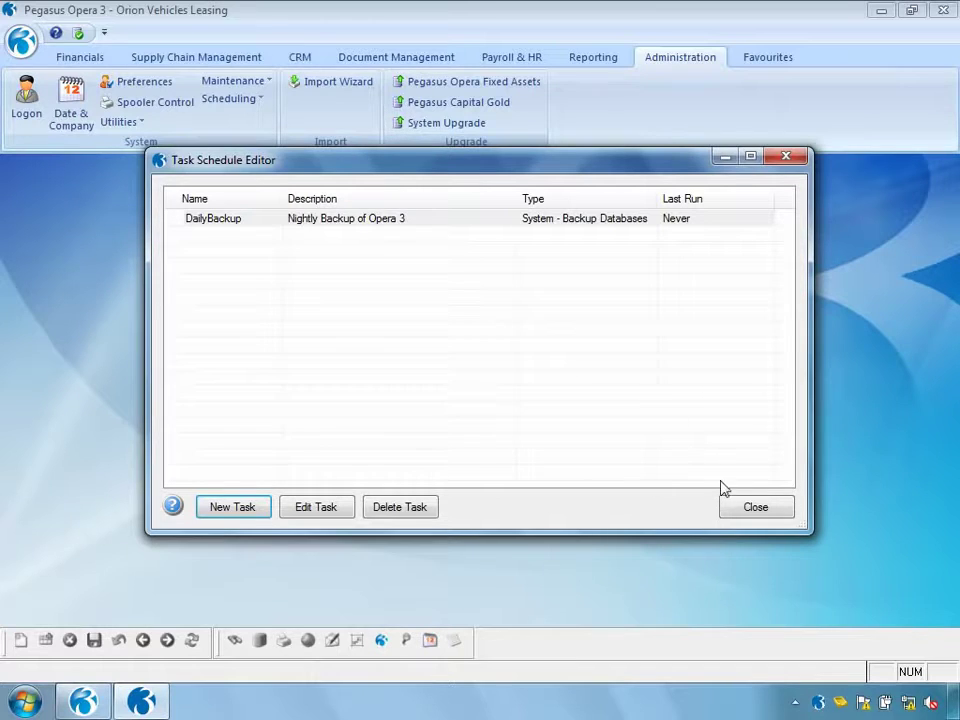
{"action": "left_click", "coordinate": [756, 507]}
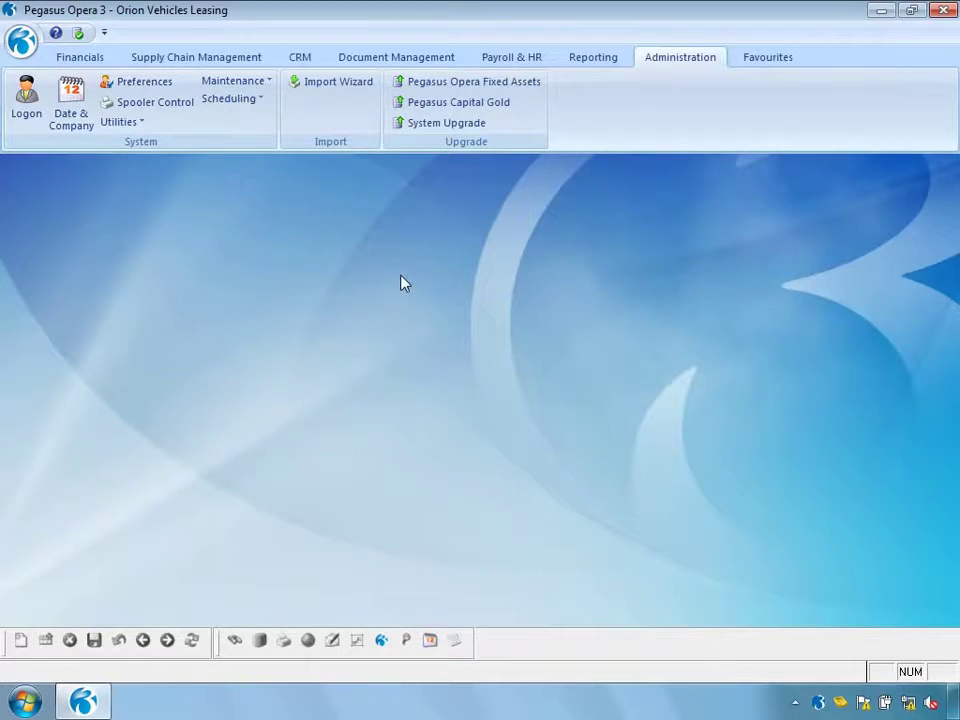
Create a new scheduled message titled 'Stock take this weekend' via Scheduling > Messaging
{"action": "left_click", "coordinate": [257, 99]}
{"action": "left_click", "coordinate": [258, 122]}
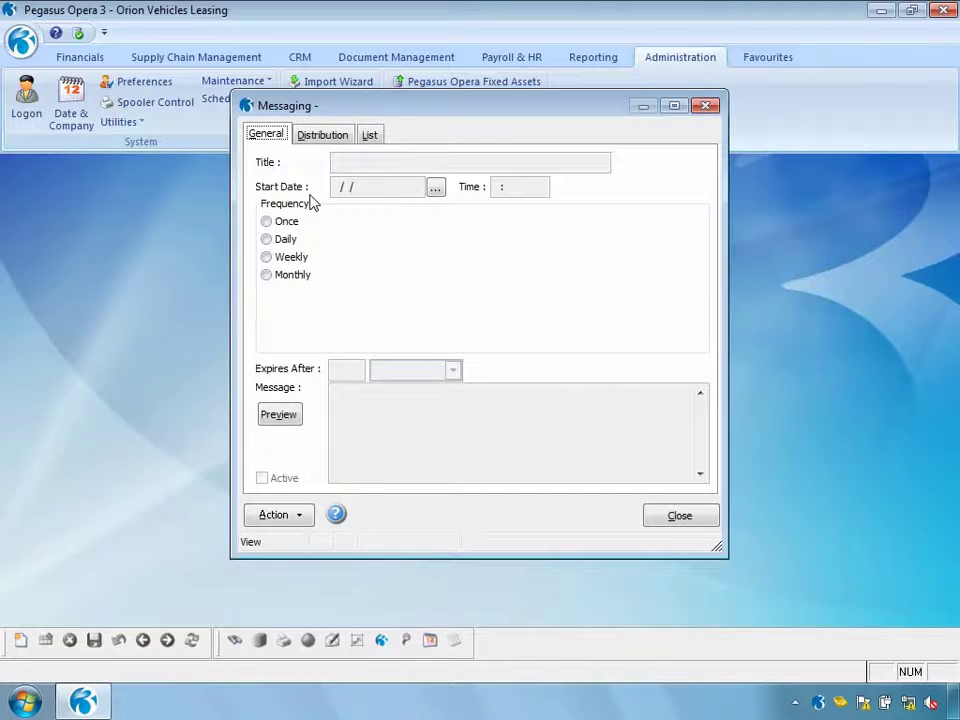
{"action": "left_click", "coordinate": [20, 641]}
{"action": "type", "text": "Stock take this weekend"}
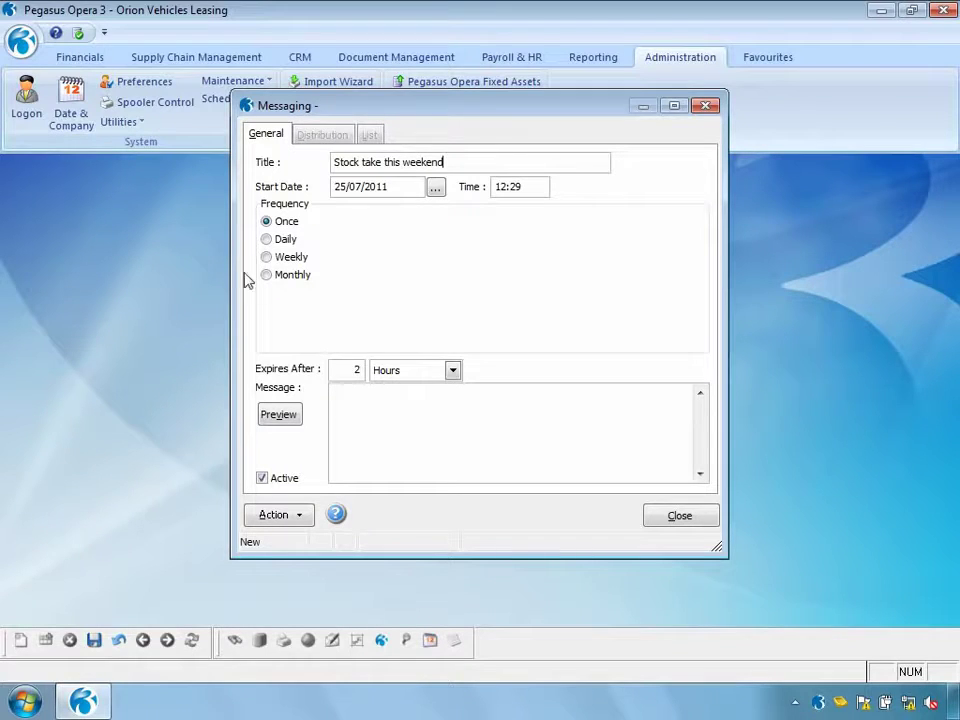
Set the message start to 26/07/2011 at 09:00
{"action": "left_click", "coordinate": [436, 190]}
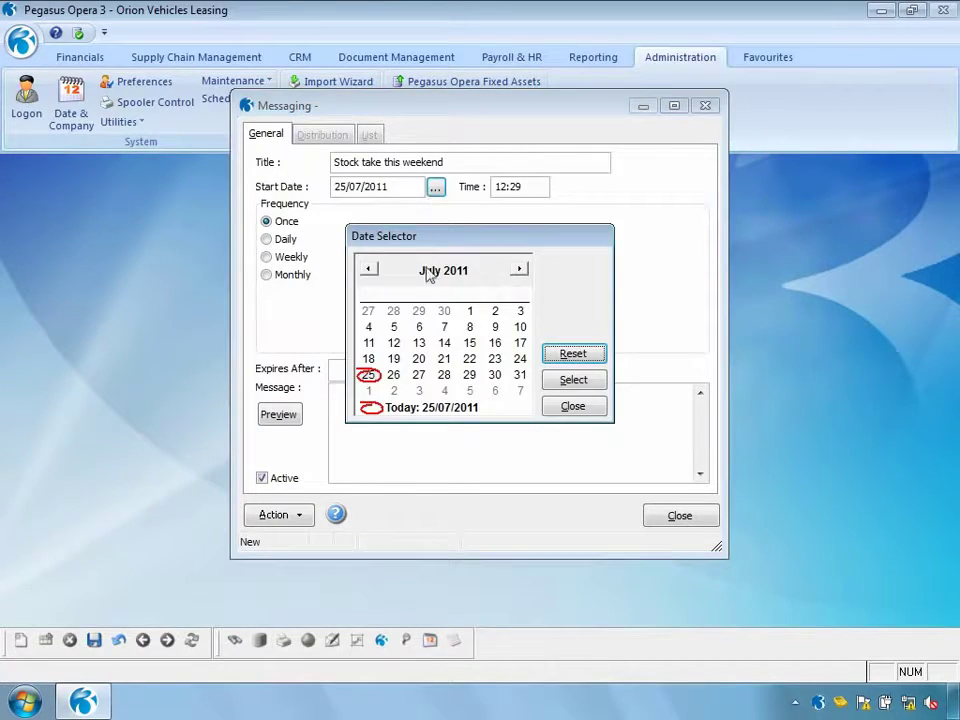
{"action": "double_click", "coordinate": [393, 378]}
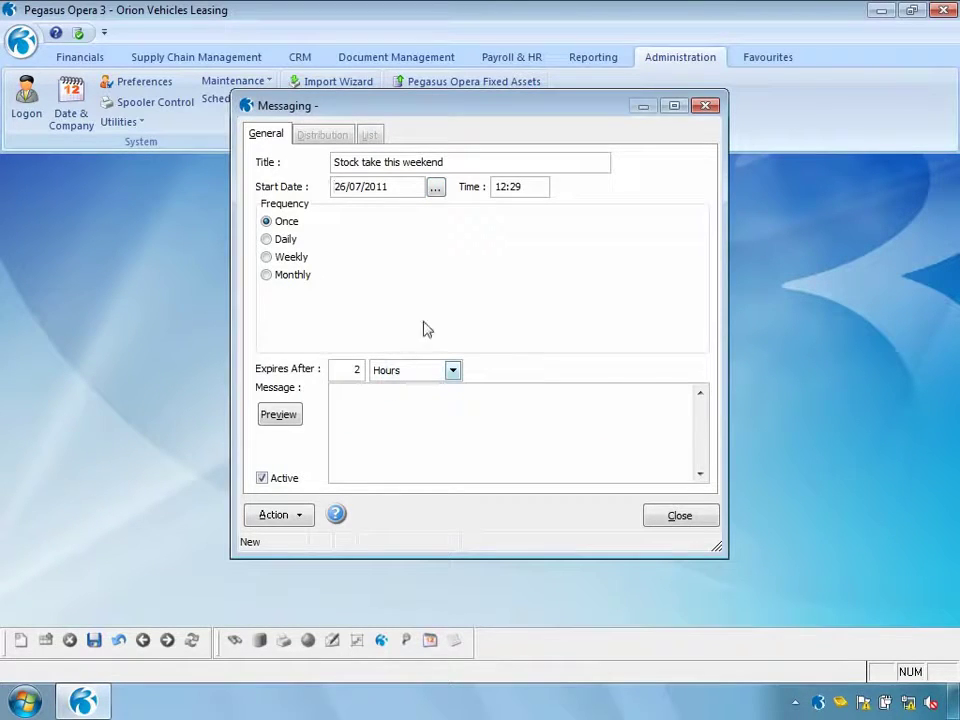
{"action": "left_click_drag", "start_coordinate": [528, 187], "coordinate": [492, 187]}
{"action": "type", "text": "0900"}
Try a Daily frequency every 4 days, then Weekly on Monday to Friday
{"action": "left_click", "coordinate": [267, 241]}
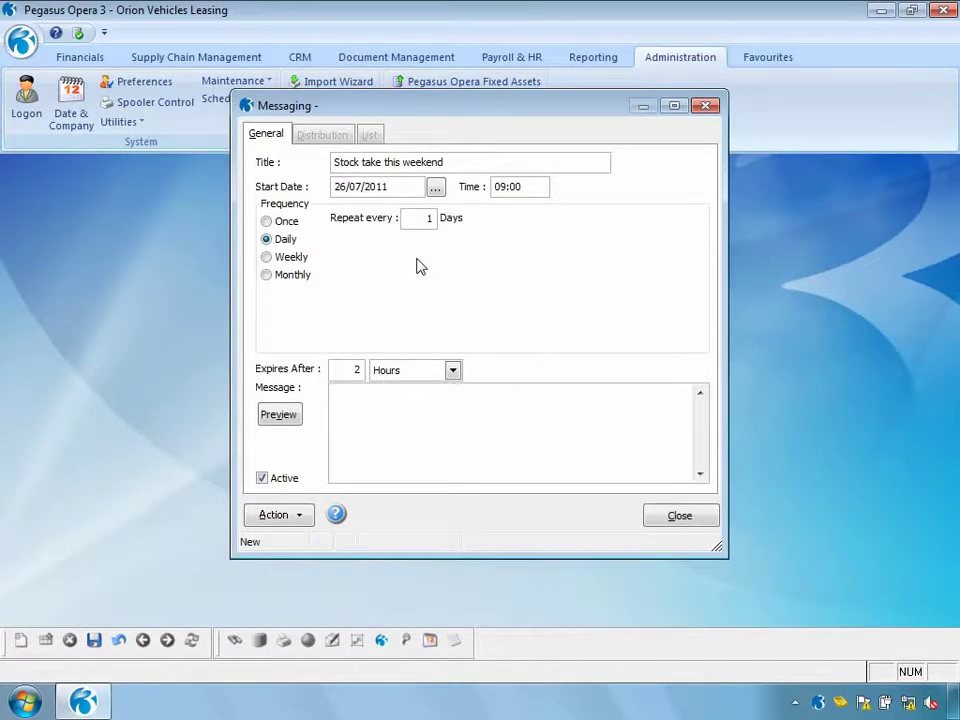
{"action": "double_click", "coordinate": [427, 217]}
{"action": "type", "text": "4"}
{"action": "left_click", "coordinate": [266, 257]}
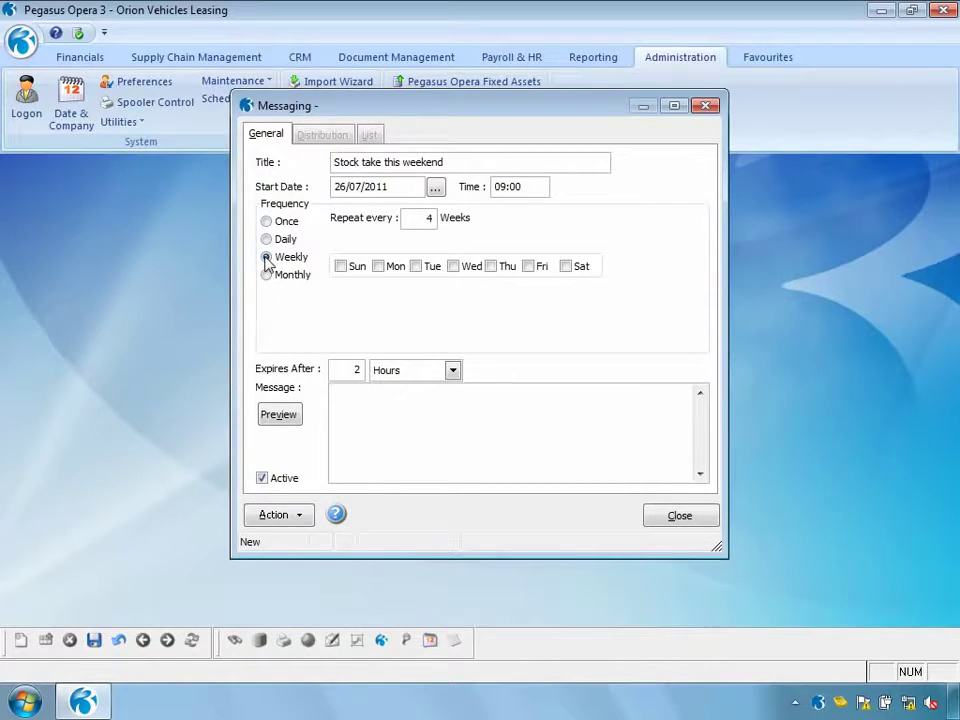
{"action": "left_click", "coordinate": [380, 268]}
{"action": "left_click", "coordinate": [418, 268]}
{"action": "left_click", "coordinate": [453, 268]}
{"action": "left_click", "coordinate": [491, 268]}
{"action": "left_click", "coordinate": [528, 268]}
Try Monthly on days 1–3 and by the fourth week, then return to Once
{"action": "left_click", "coordinate": [266, 275]}
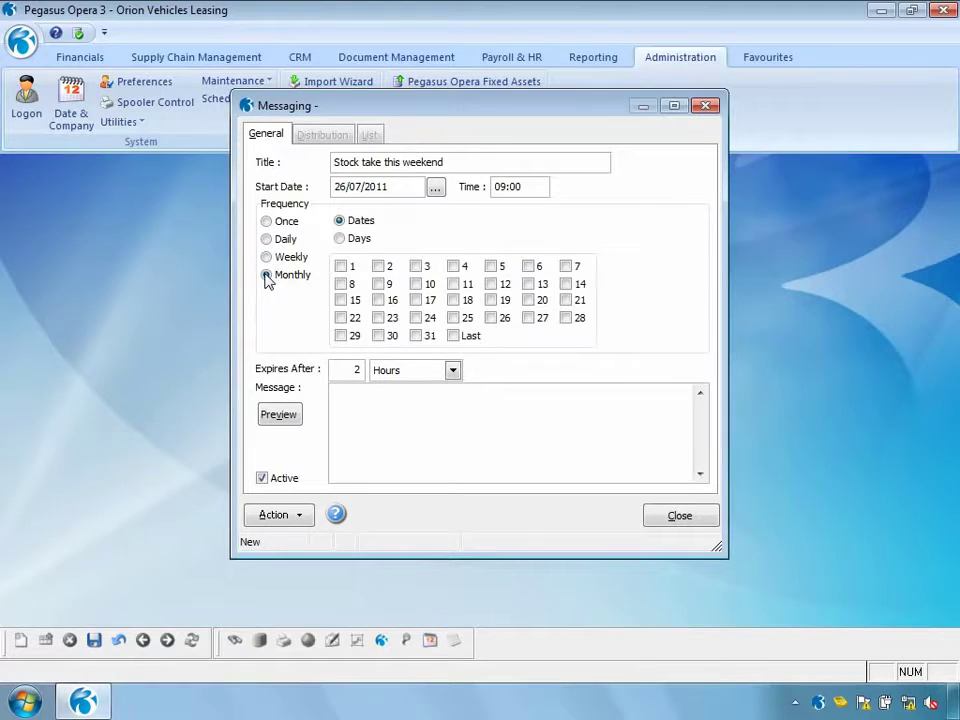
{"action": "left_click", "coordinate": [342, 268]}
{"action": "left_click", "coordinate": [379, 268]}
{"action": "left_click", "coordinate": [416, 267]}
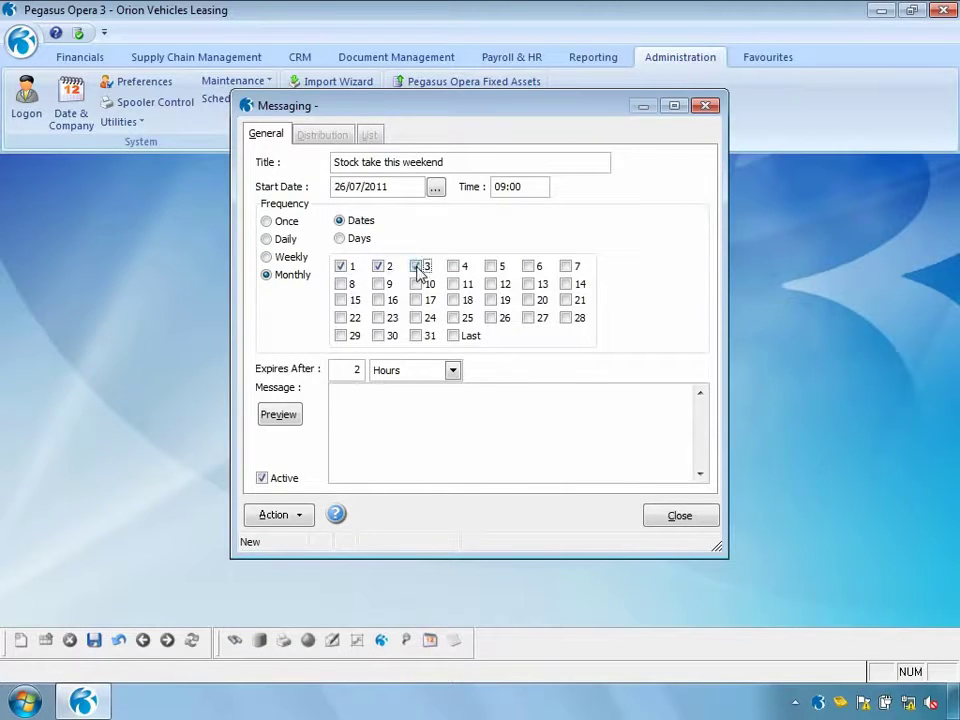
{"action": "left_click", "coordinate": [339, 238]}
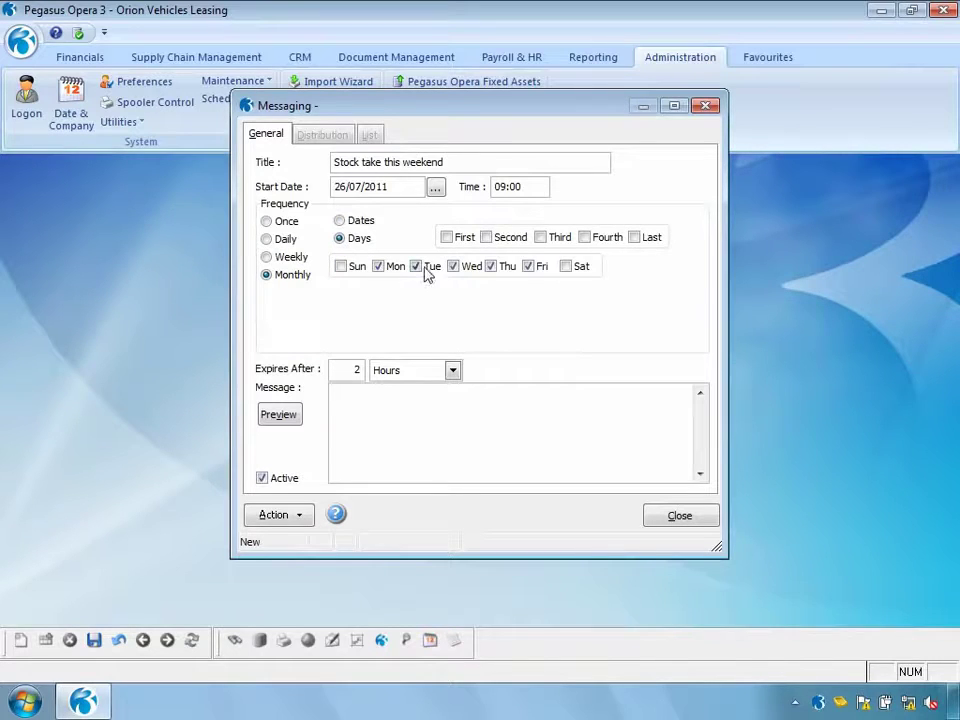
{"action": "left_click", "coordinate": [584, 238]}
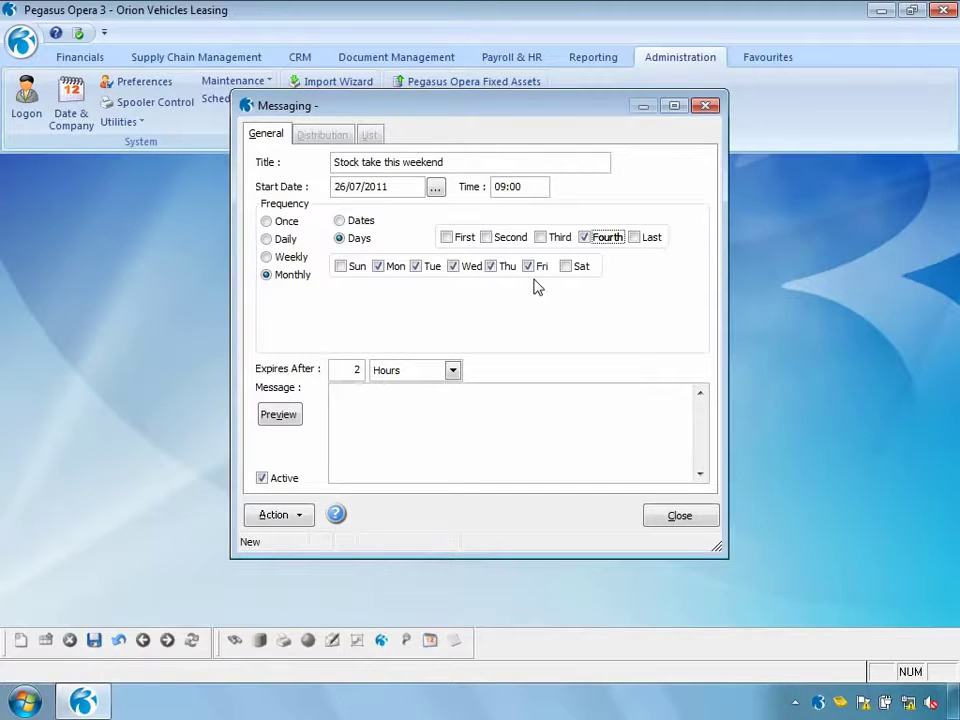
{"action": "left_click", "coordinate": [266, 221]}
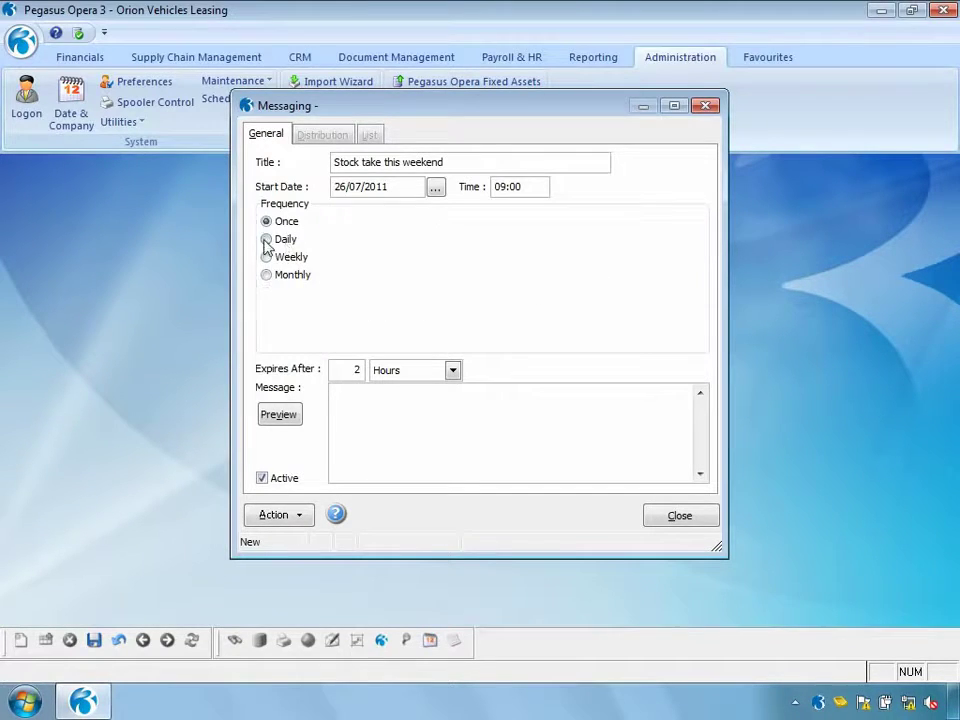
Repeat daily every 4 days with body text asking staff not to come in because the office is closed
{"action": "left_click", "coordinate": [266, 240]}
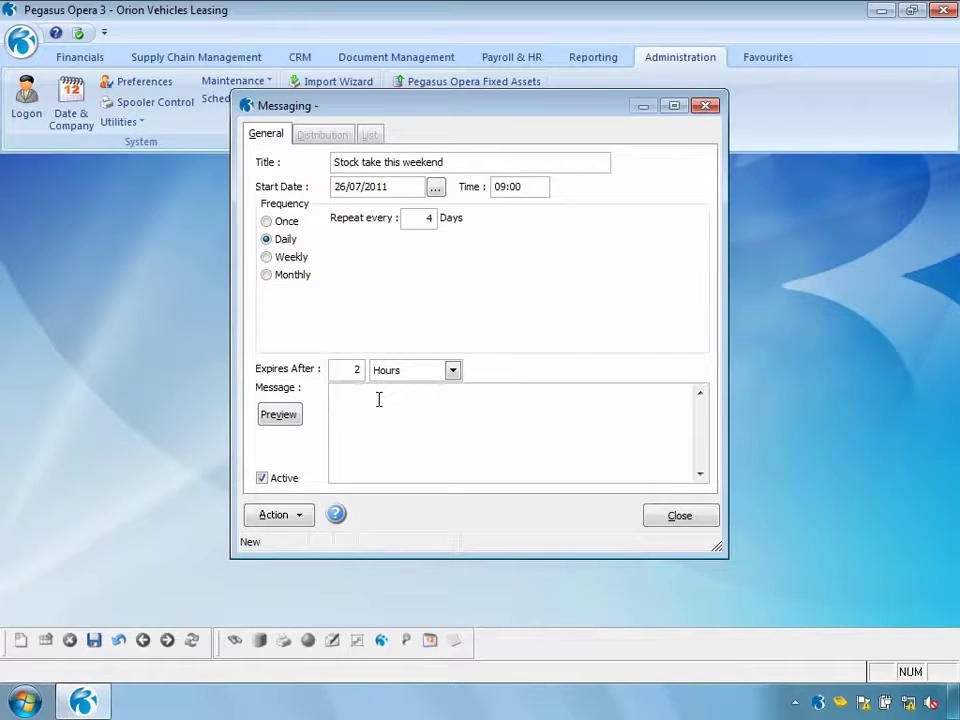
{"action": "left_click", "coordinate": [372, 400]}
{"action": "type", "text": "Stock"}
{"action": "type", "text": " take thi"}
{"action": "type", "text": "s weeken"}
{"action": "type", "text": "d "}
{"action": "type", "text": "Please do not c"}
{"action": "type", "text": "ome into the office"}
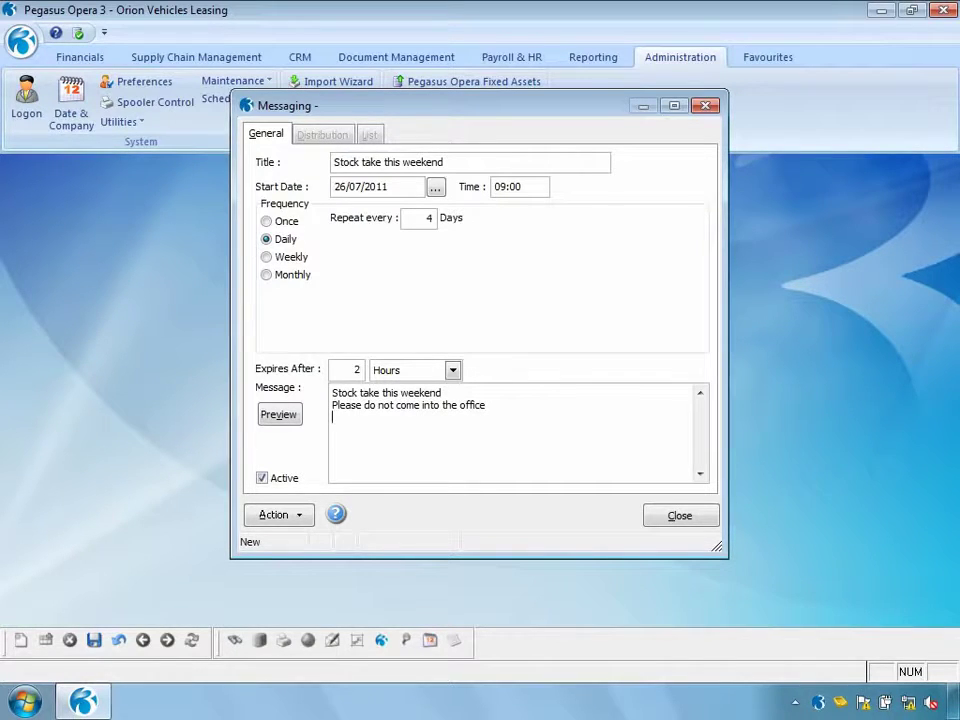
{"action": "key", "text": "Return"}
{"action": "type", "text": "because it will be closed"}
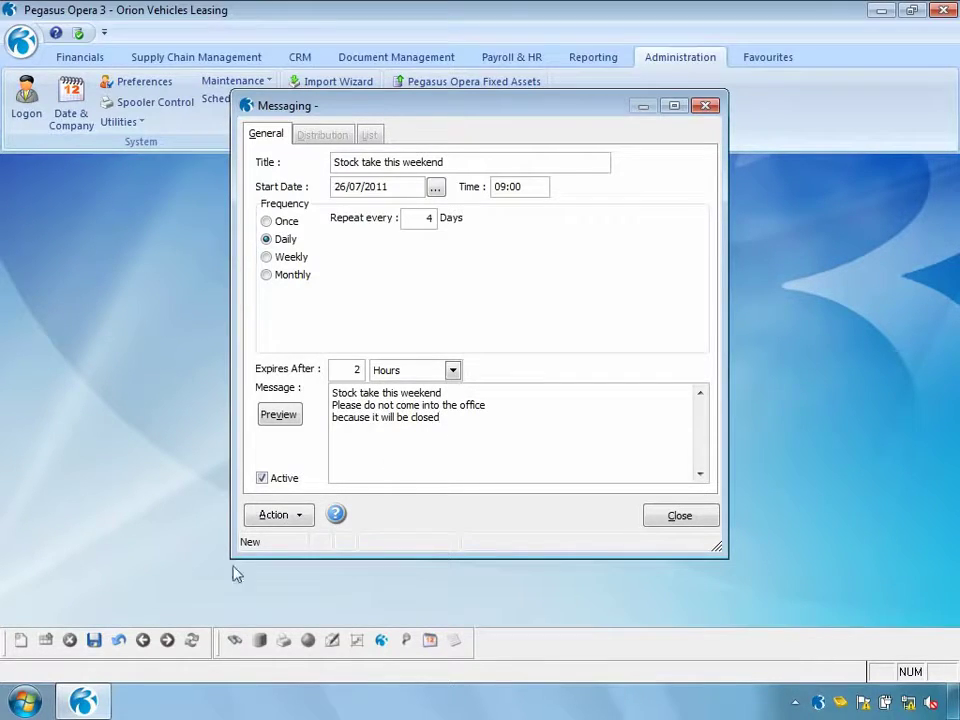
Save the message, preview its pop-up notification, then close the details window and dismiss the popup
{"action": "left_click", "coordinate": [92, 642]}
{"action": "left_click", "coordinate": [281, 417]}
{"action": "left_click", "coordinate": [283, 420]}
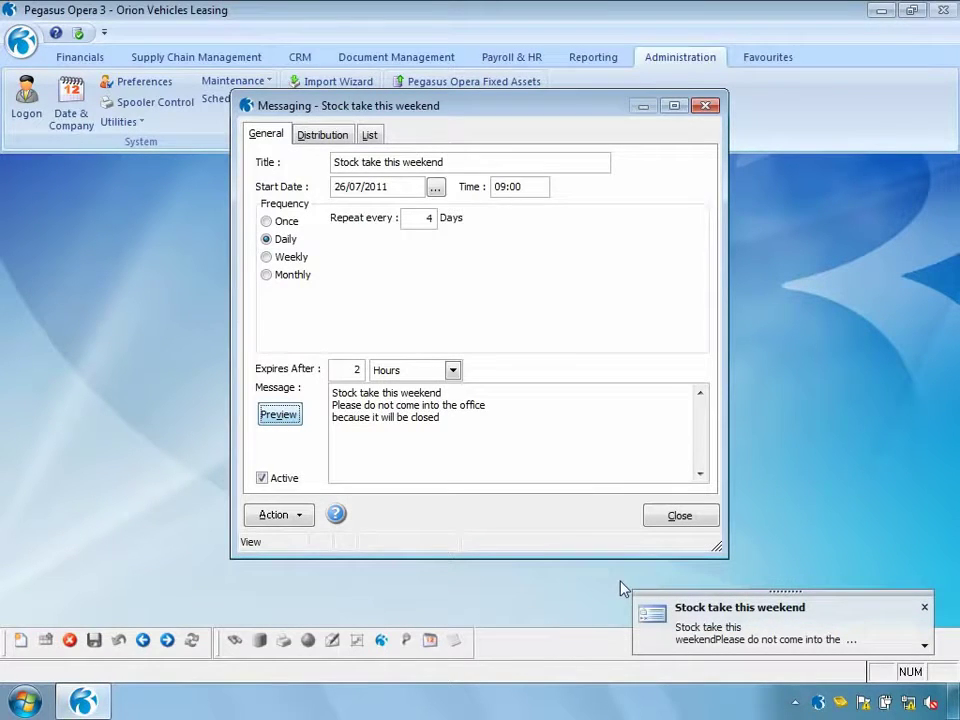
{"action": "left_click", "coordinate": [925, 648]}
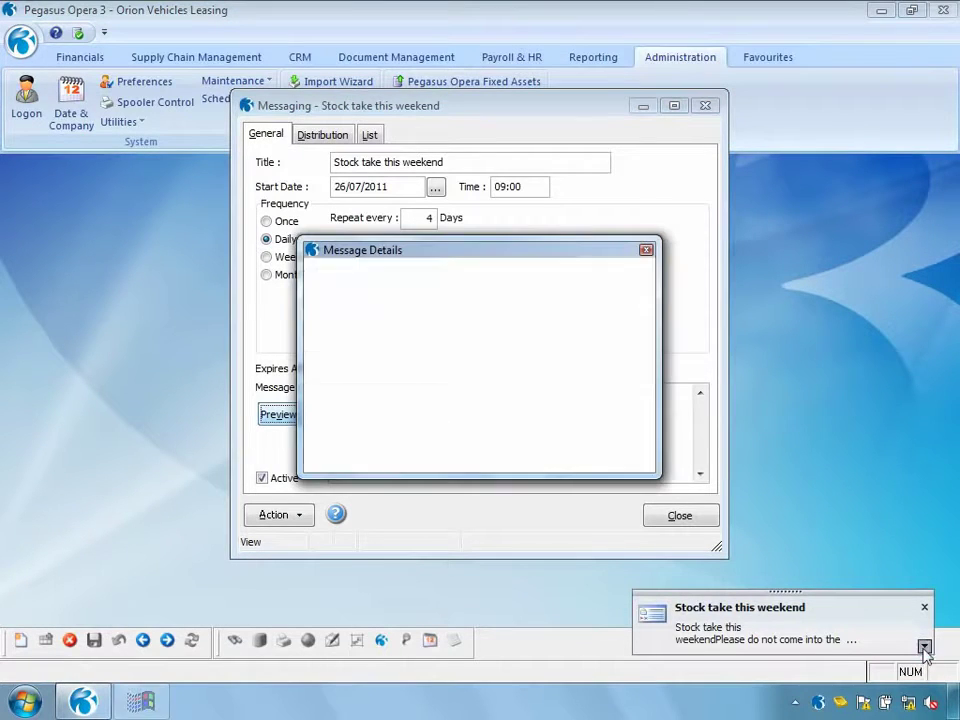
{"action": "left_click", "coordinate": [646, 251]}
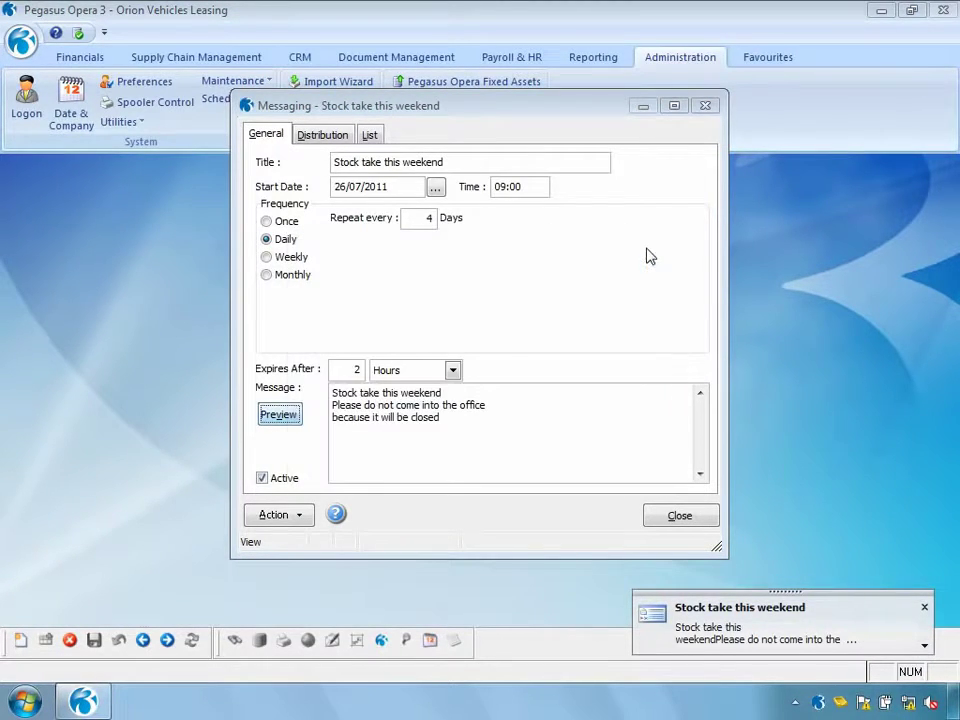
{"action": "left_click", "coordinate": [924, 607]}
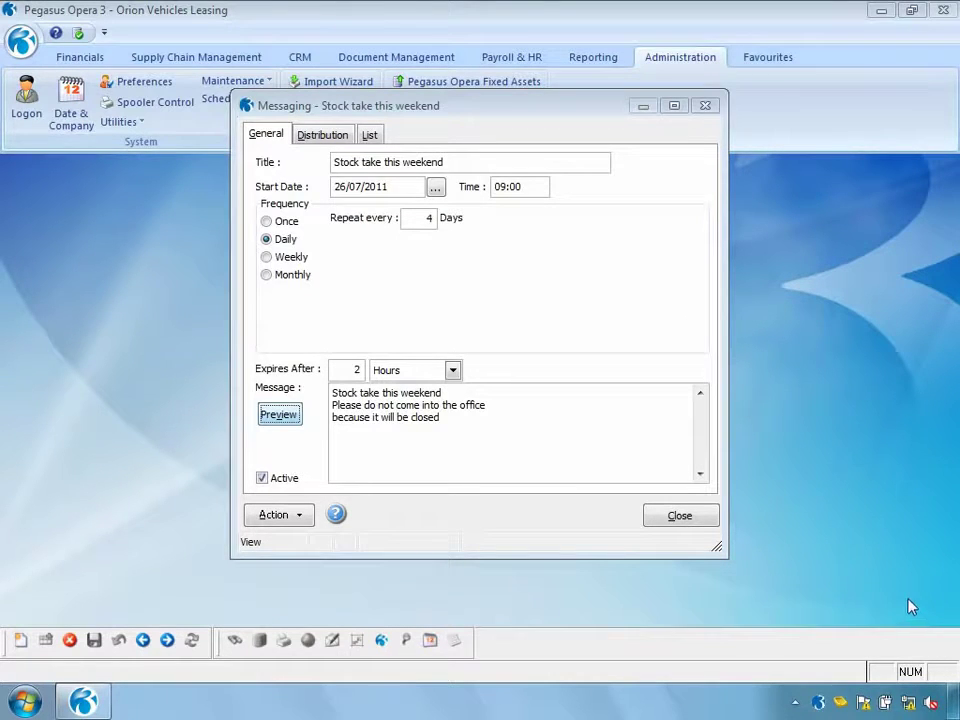
Confirm the message is distributed to all users and groups
{"action": "left_click", "coordinate": [321, 140]}
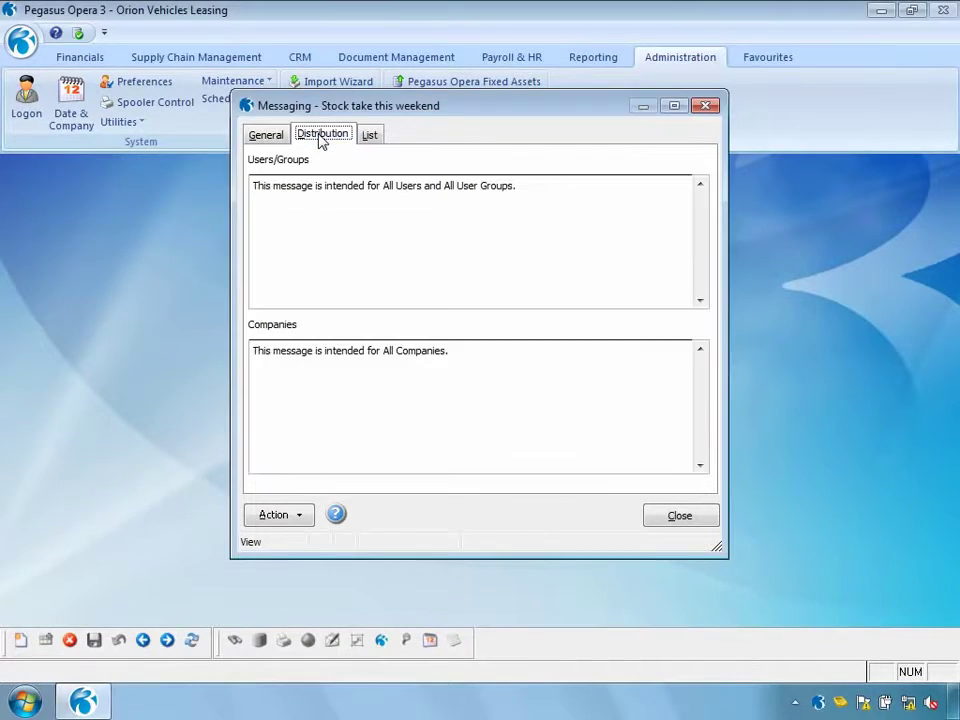
{"action": "left_click", "coordinate": [278, 516]}
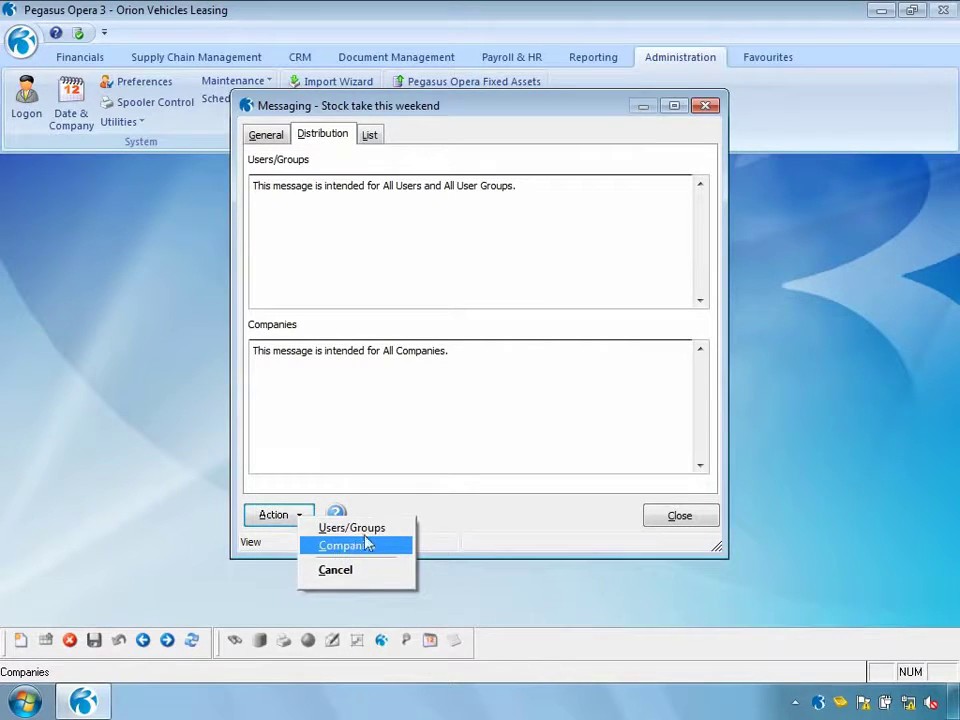
{"action": "left_click", "coordinate": [373, 534]}
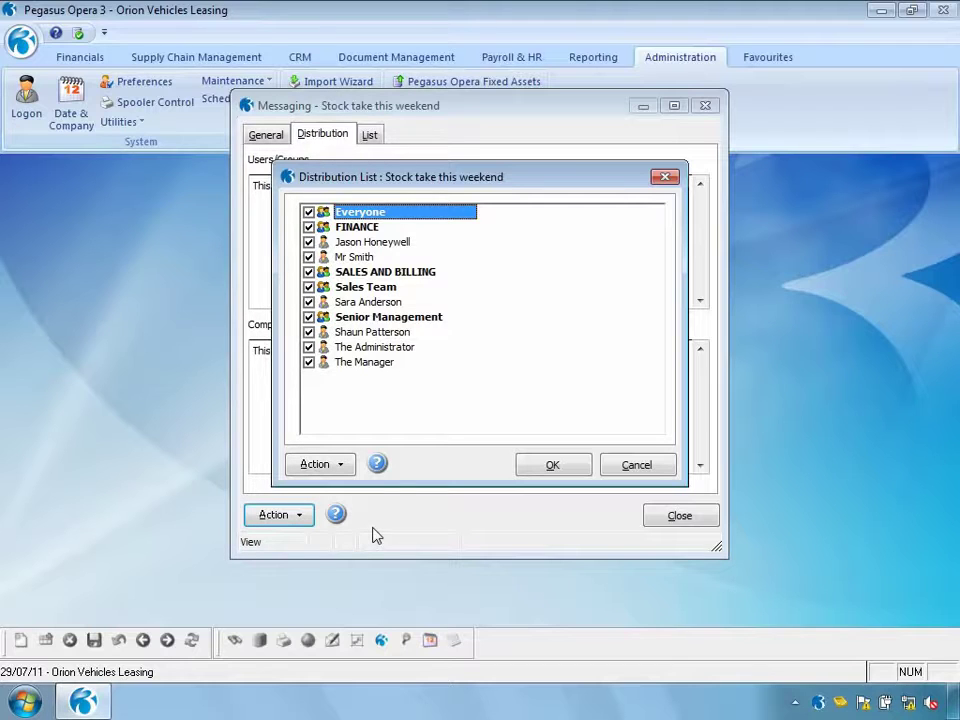
{"action": "left_click", "coordinate": [552, 467]}
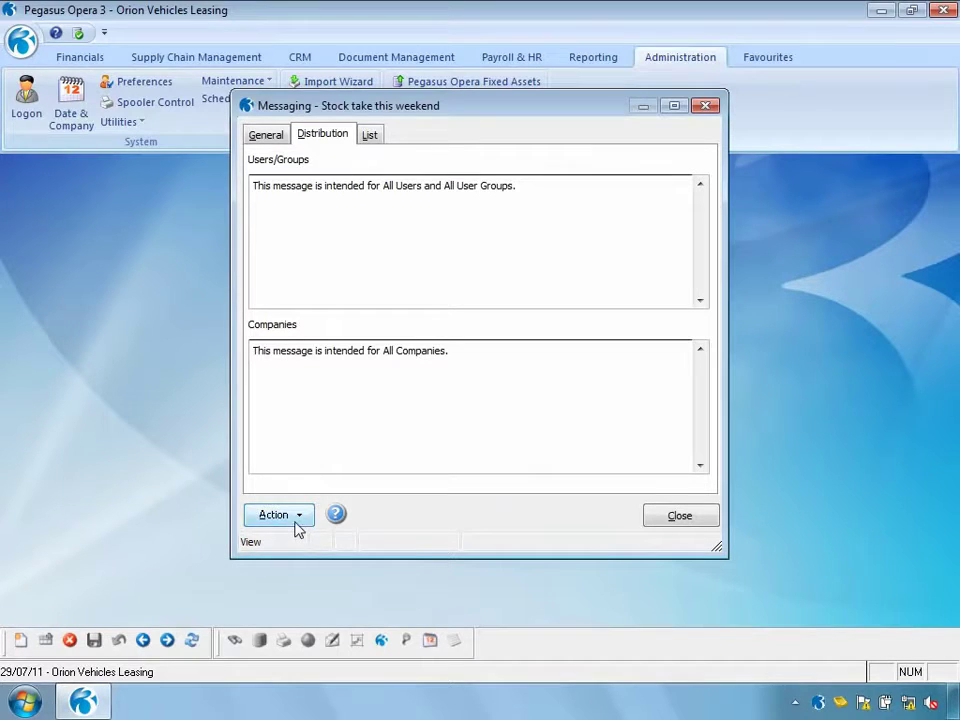
Confirm distribution to all companies, then close the stock take message
{"action": "left_click", "coordinate": [297, 524]}
{"action": "left_click", "coordinate": [341, 552]}
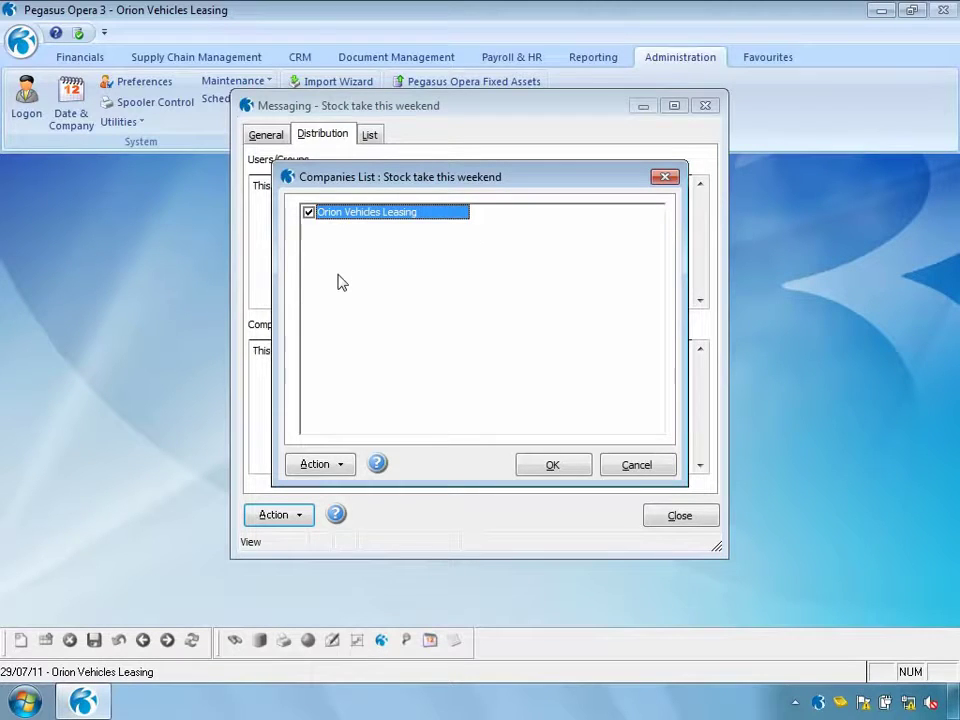
{"action": "left_click", "coordinate": [552, 466]}
{"action": "left_click", "coordinate": [265, 137]}
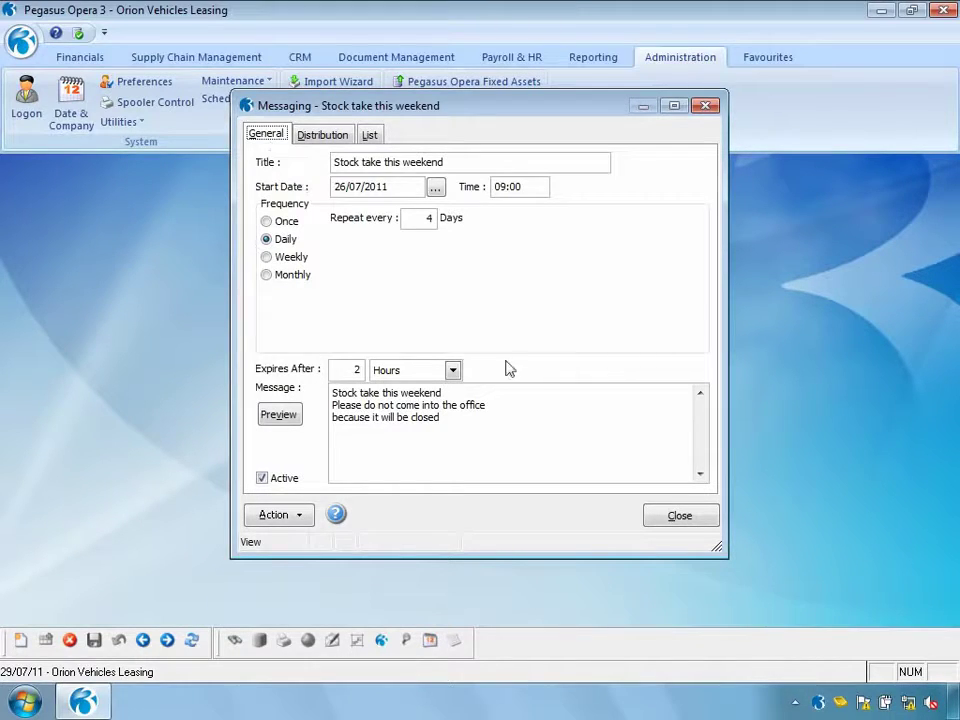
{"action": "left_click", "coordinate": [679, 515]}
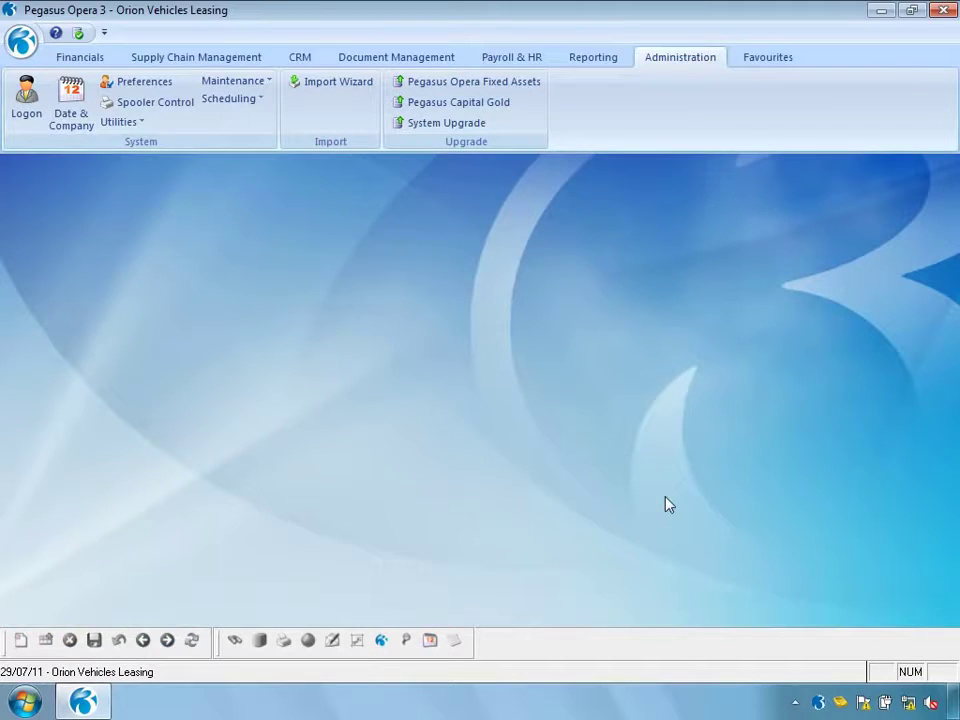
Create a new shutdown titled 'Shut Down - Daily Backup' at 13:00
{"action": "left_click", "coordinate": [250, 100]}
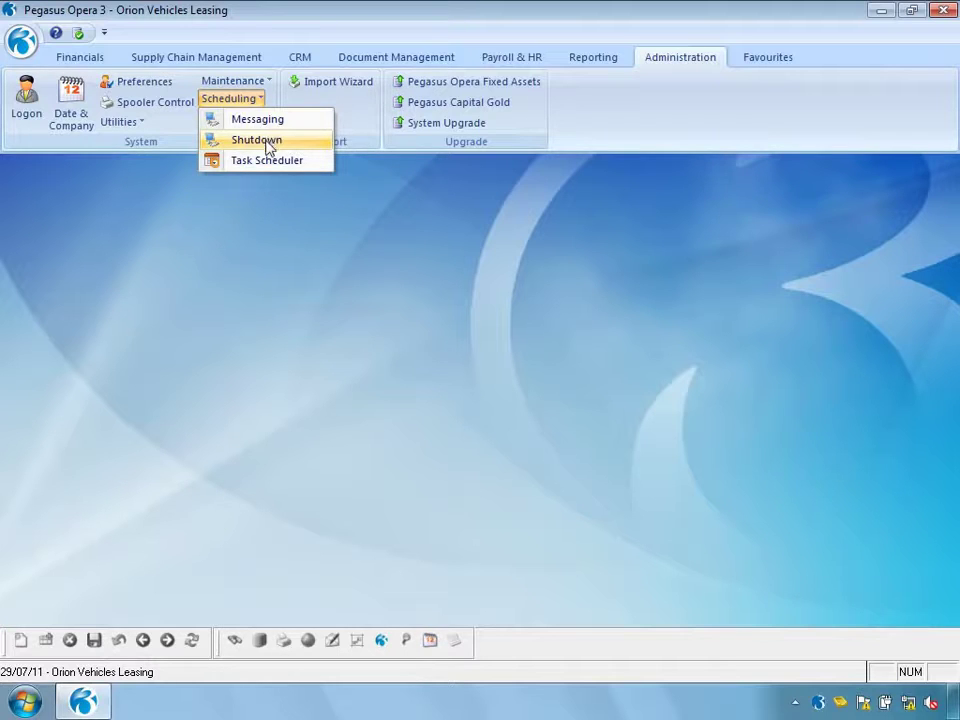
{"action": "left_click", "coordinate": [266, 144]}
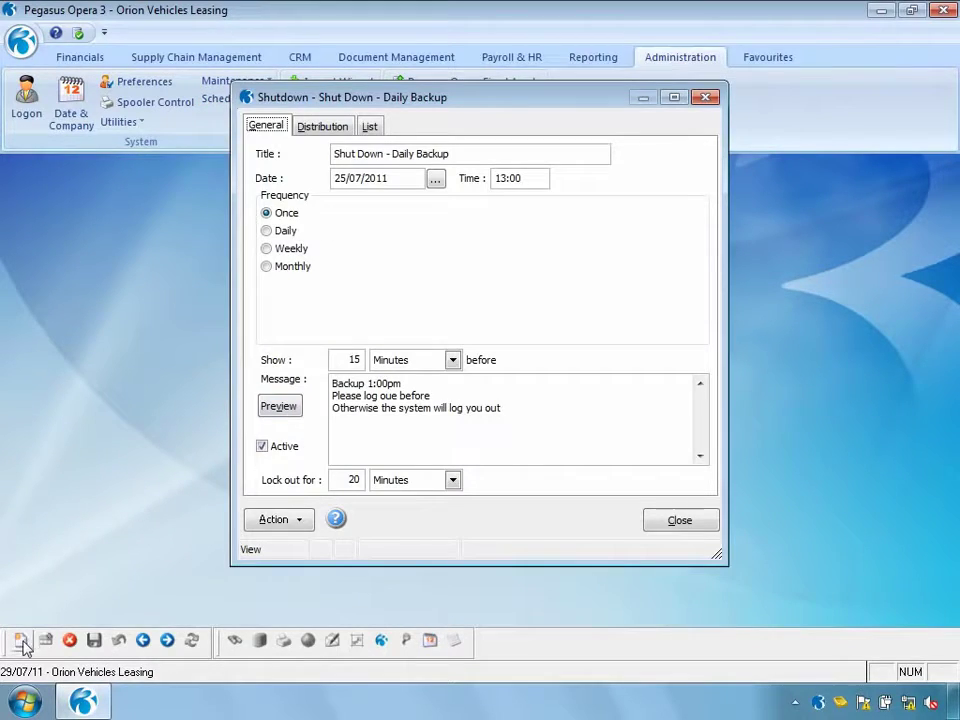
{"action": "left_click", "coordinate": [21, 640]}
{"action": "left_click", "coordinate": [386, 153]}
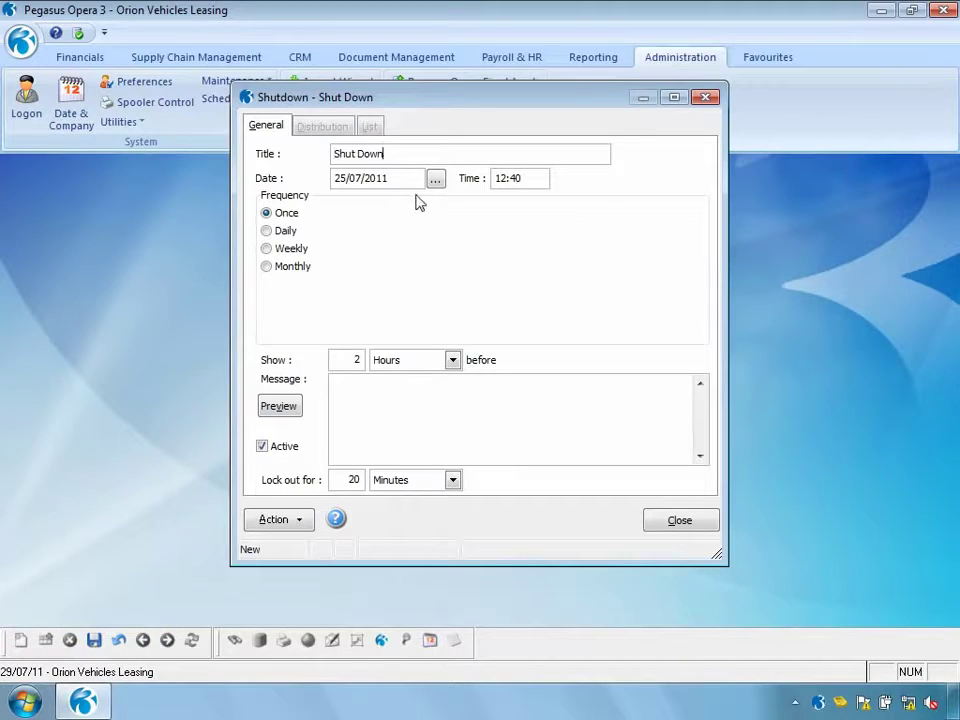
{"action": "type", "text": "- Daily Backup"}
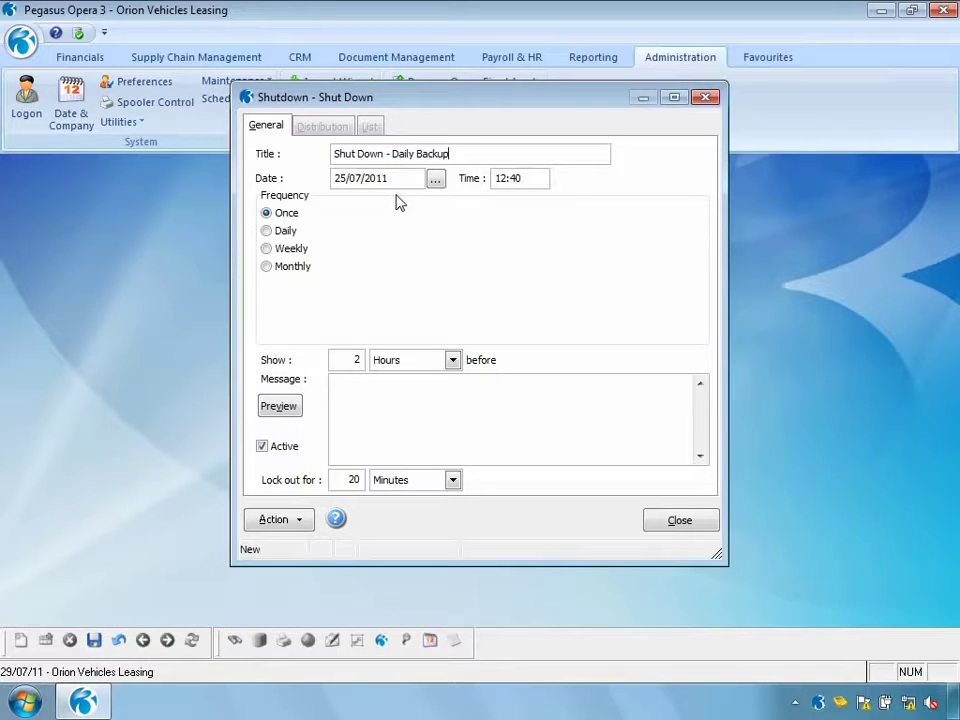
{"action": "left_click_drag", "start_coordinate": [530, 177], "coordinate": [487, 178]}
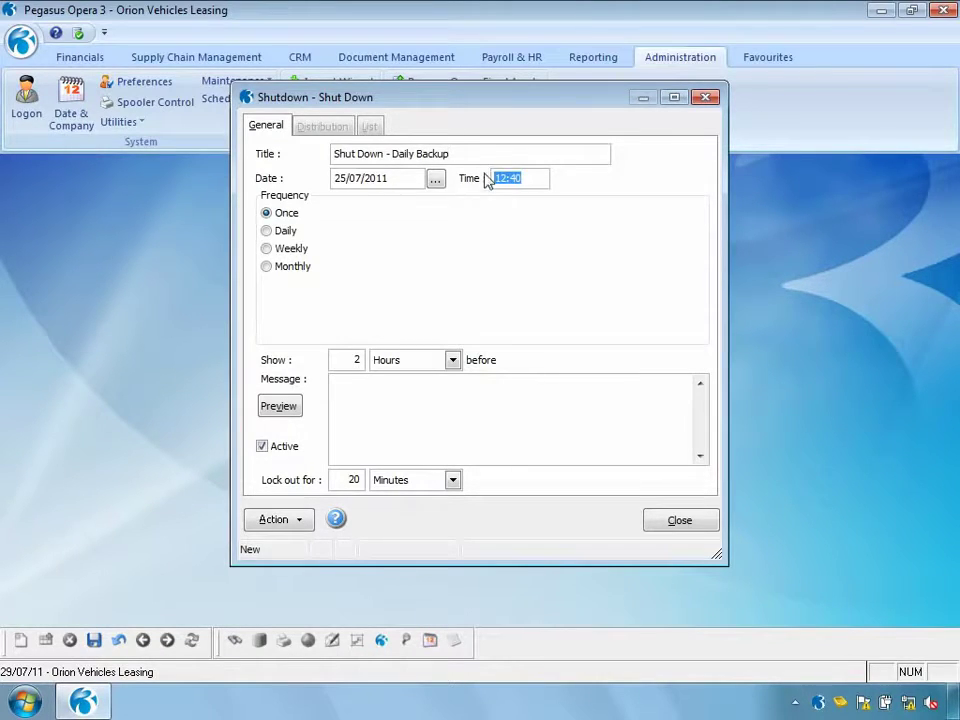
{"action": "type", "text": "1300"}
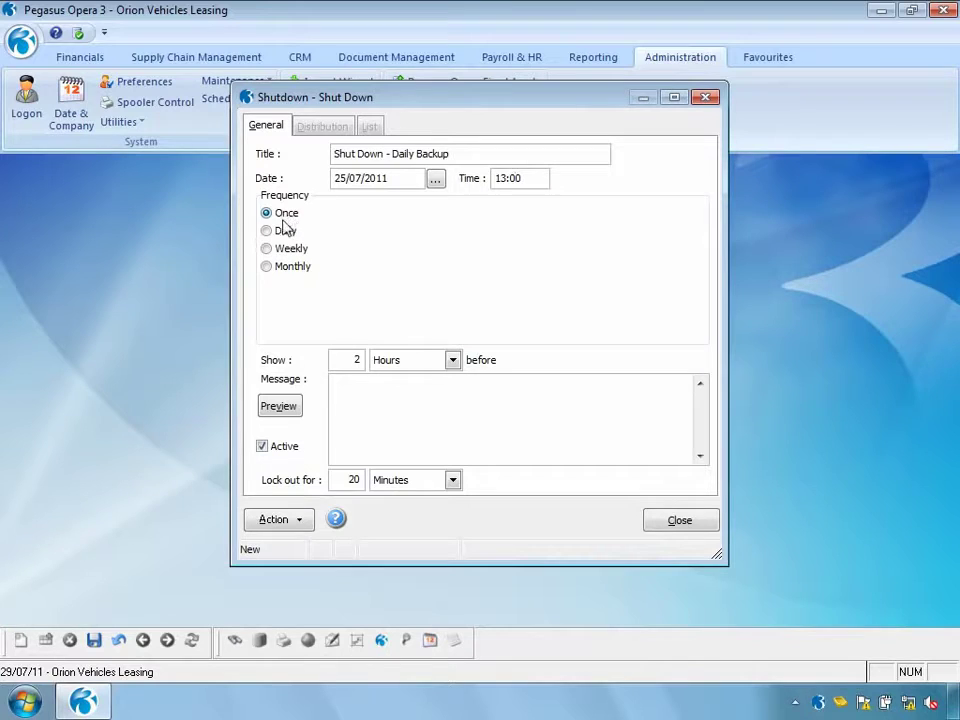
Try Daily frequency, then Weekly on Monday to Friday
{"action": "left_click", "coordinate": [267, 231]}
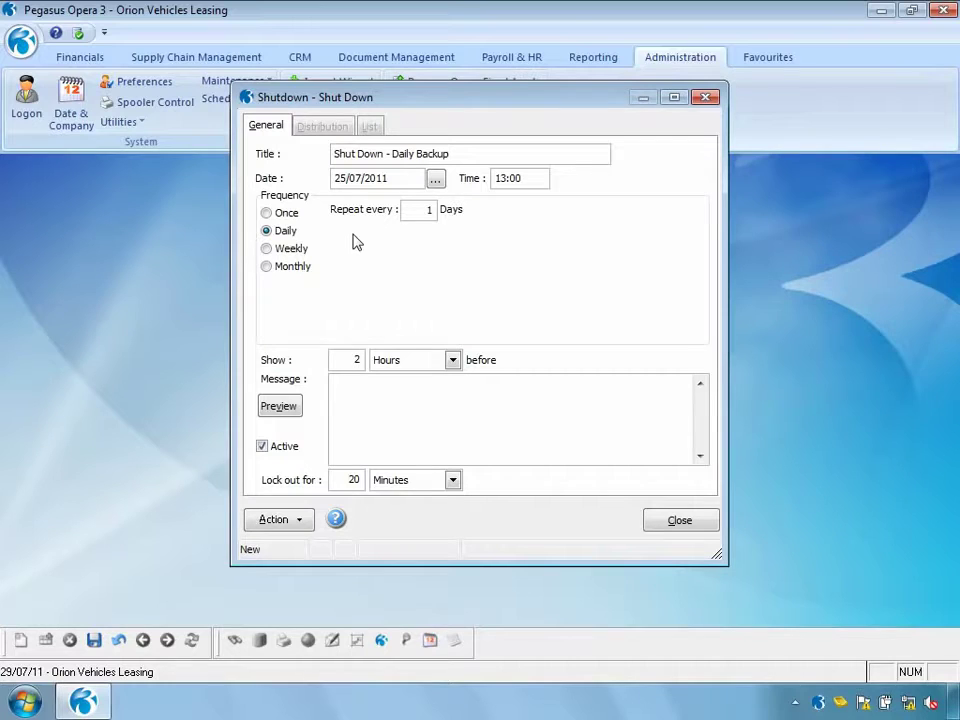
{"action": "left_click", "coordinate": [267, 248]}
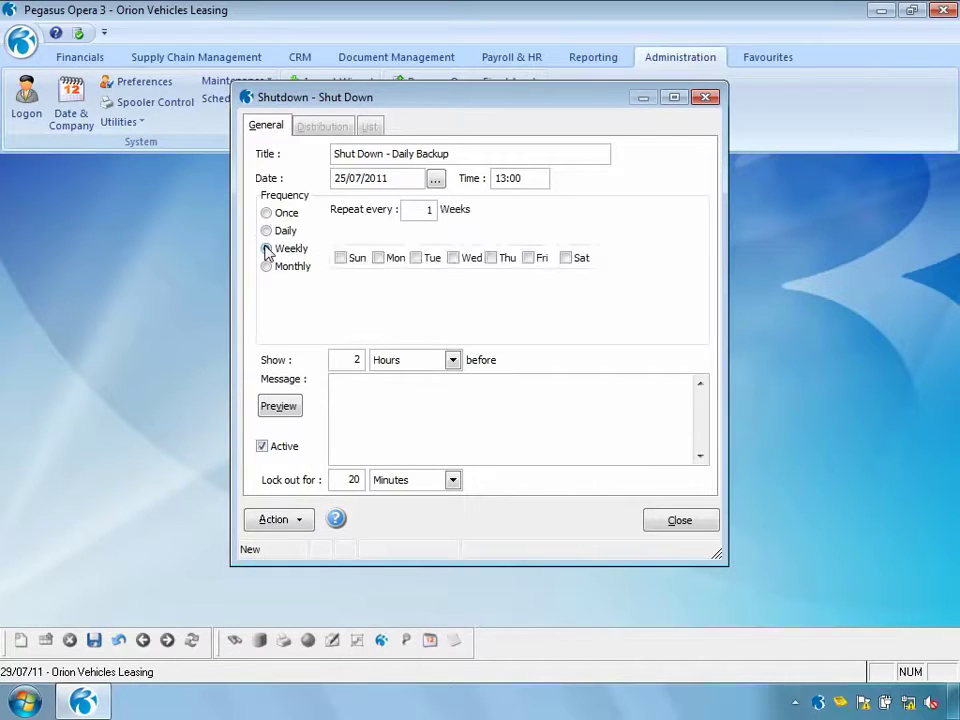
{"action": "left_click", "coordinate": [379, 258]}
{"action": "left_click", "coordinate": [417, 258]}
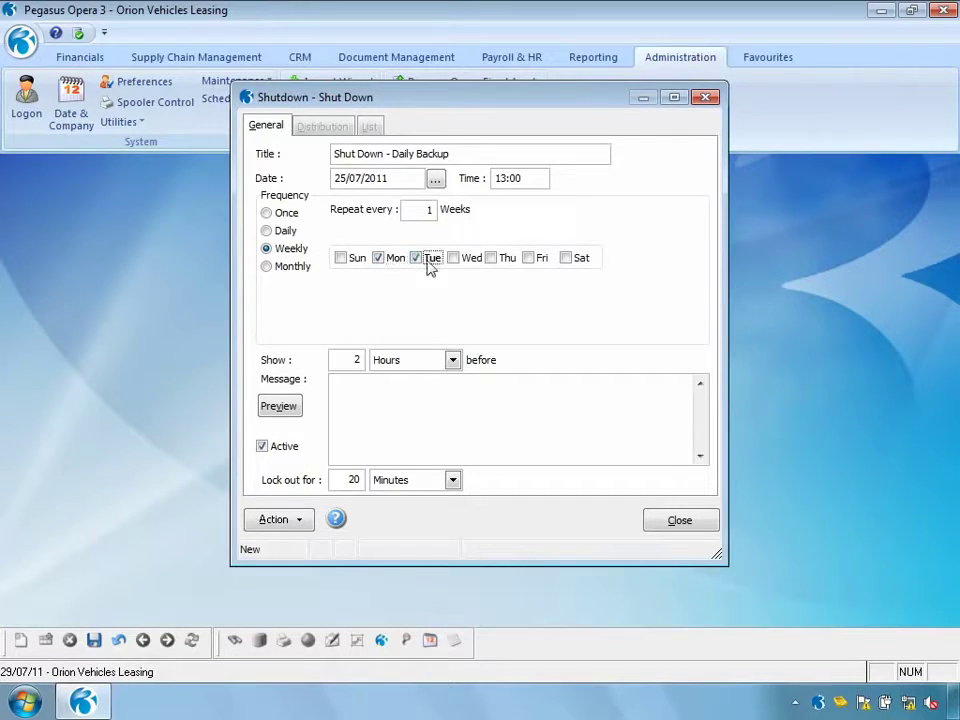
{"action": "left_click", "coordinate": [453, 258]}
{"action": "left_click", "coordinate": [491, 258]}
{"action": "left_click", "coordinate": [528, 258]}
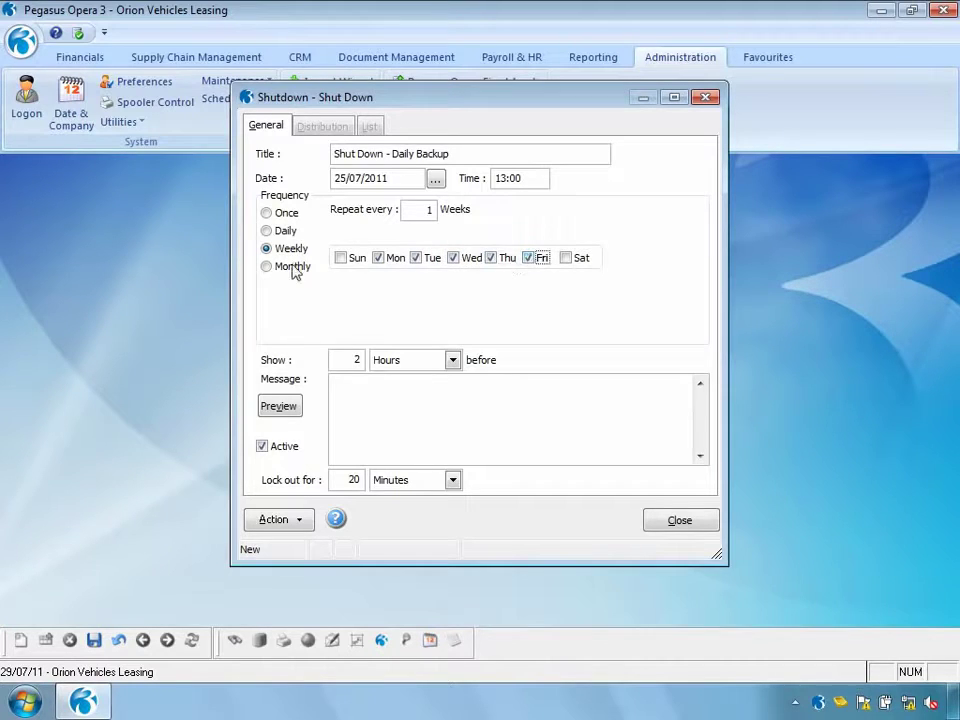
Try Monthly on days 1, 2, 3 and 10 and by weeks one to four, then choose Once
{"action": "left_click", "coordinate": [267, 267]}
{"action": "left_click", "coordinate": [341, 258]}
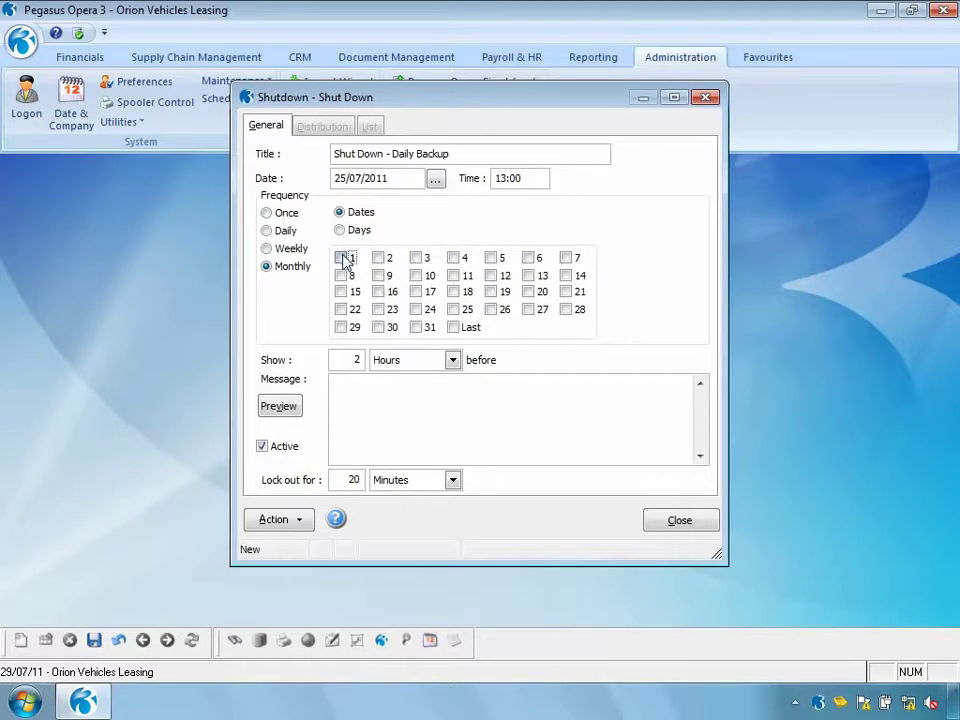
{"action": "left_click", "coordinate": [379, 258]}
{"action": "left_click", "coordinate": [416, 258]}
{"action": "left_click", "coordinate": [416, 275]}
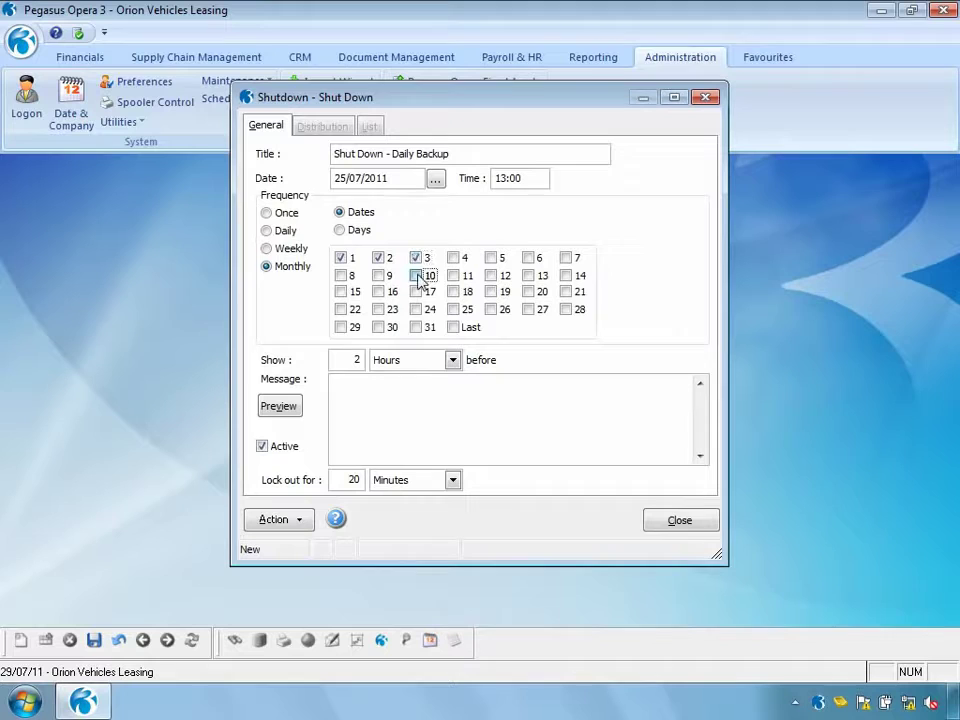
{"action": "left_click", "coordinate": [340, 231]}
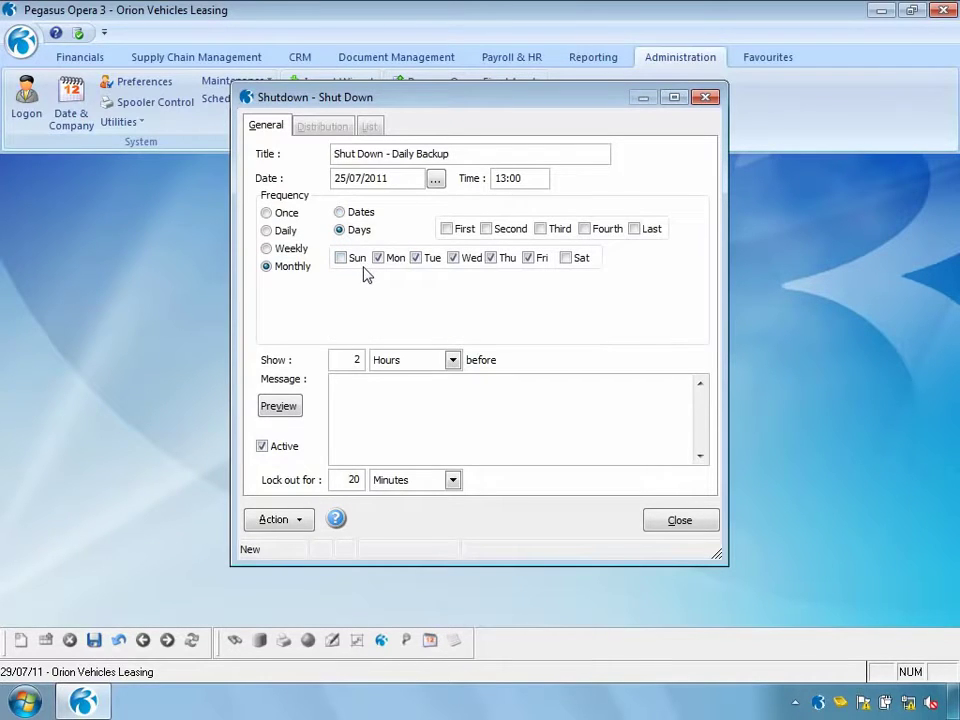
{"action": "left_click", "coordinate": [447, 229]}
{"action": "left_click", "coordinate": [487, 230]}
{"action": "left_click", "coordinate": [541, 229]}
{"action": "left_click", "coordinate": [585, 229]}
{"action": "left_click", "coordinate": [266, 213]}
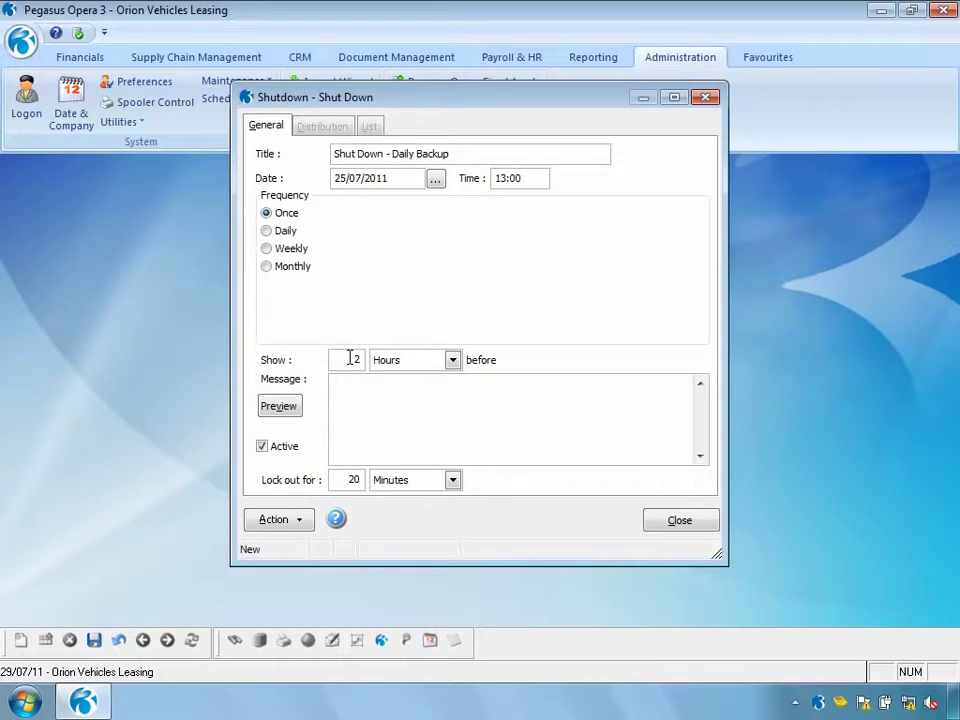
Set the notice to show 15 minutes before shutdown
{"action": "left_click_drag", "start_coordinate": [349, 358], "coordinate": [369, 360]}
{"action": "type", "text": "15"}
{"action": "left_click", "coordinate": [452, 360]}
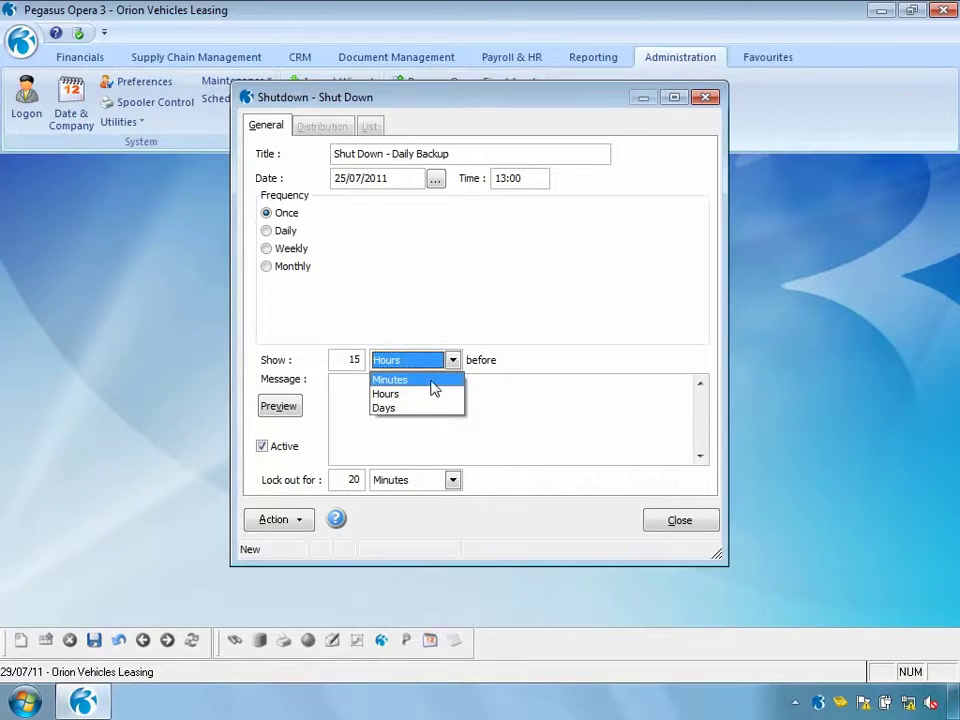
{"action": "left_click", "coordinate": [431, 380]}
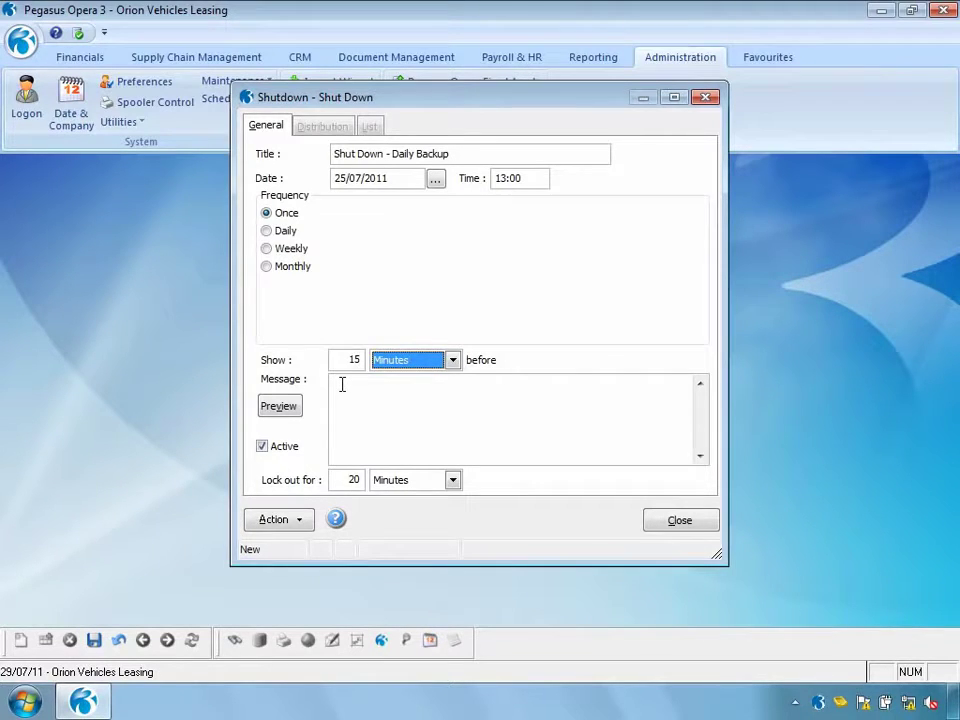
Enter the message 'Backup 1:00pm Please log out before' / 'Otherwise the system will log you out'
{"action": "left_click", "coordinate": [340, 385]}
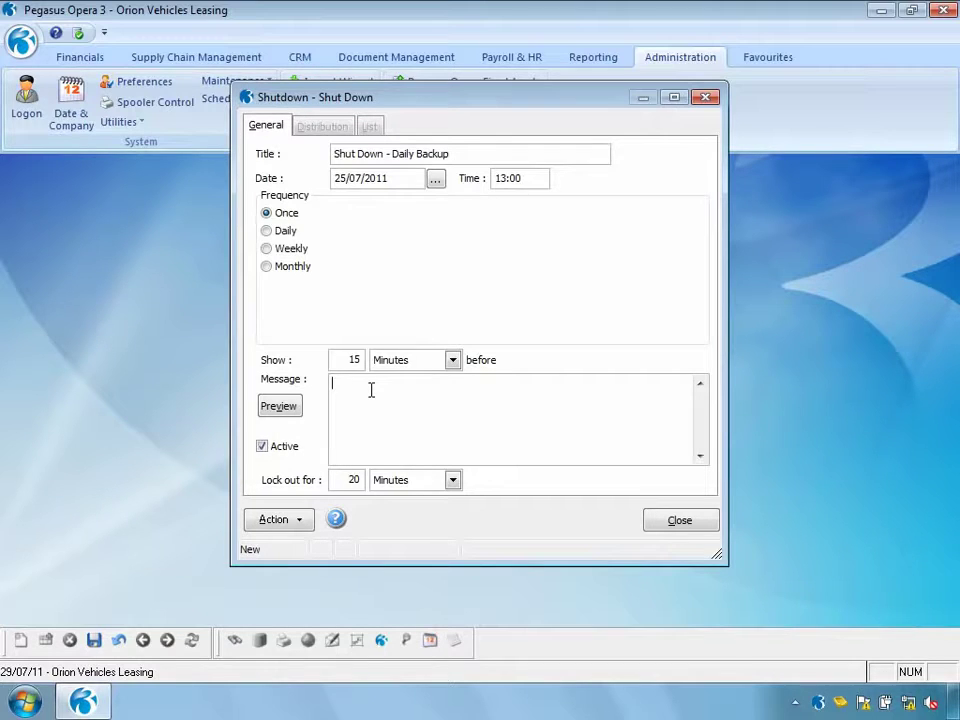
{"action": "type", "text": "Backu"}
{"action": "type", "text": "p 1"}
{"action": "type", "text": ":00pm "}
{"action": "type", "text": "Please log "}
{"action": "type", "text": "out before"}
{"action": "key", "text": "Return"}
{"action": "type", "text": "Otherwise the syste"}
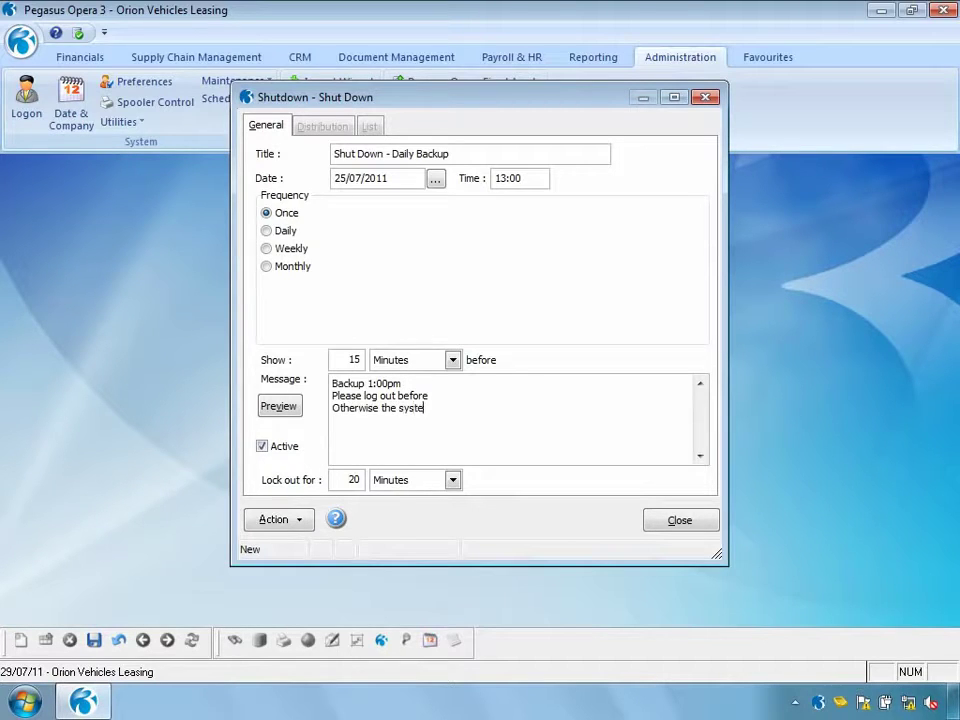
{"action": "type", "text": "m will log you out"}
Save the shutdown notice and confirm its distribution to all users and user groups
{"action": "left_click", "coordinate": [94, 641]}
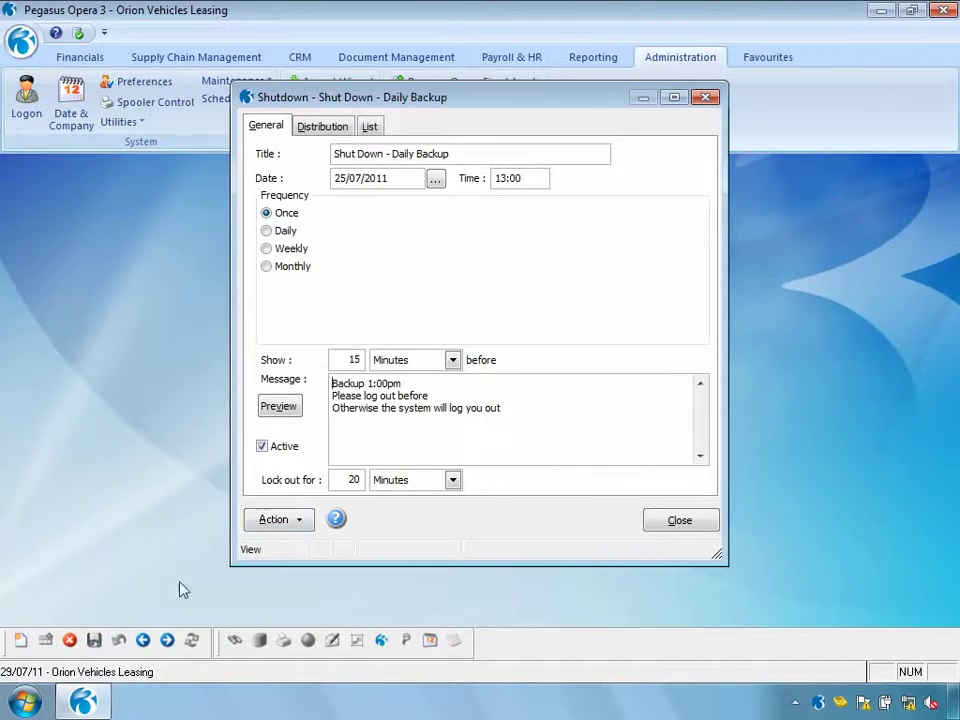
{"action": "left_click", "coordinate": [313, 127]}
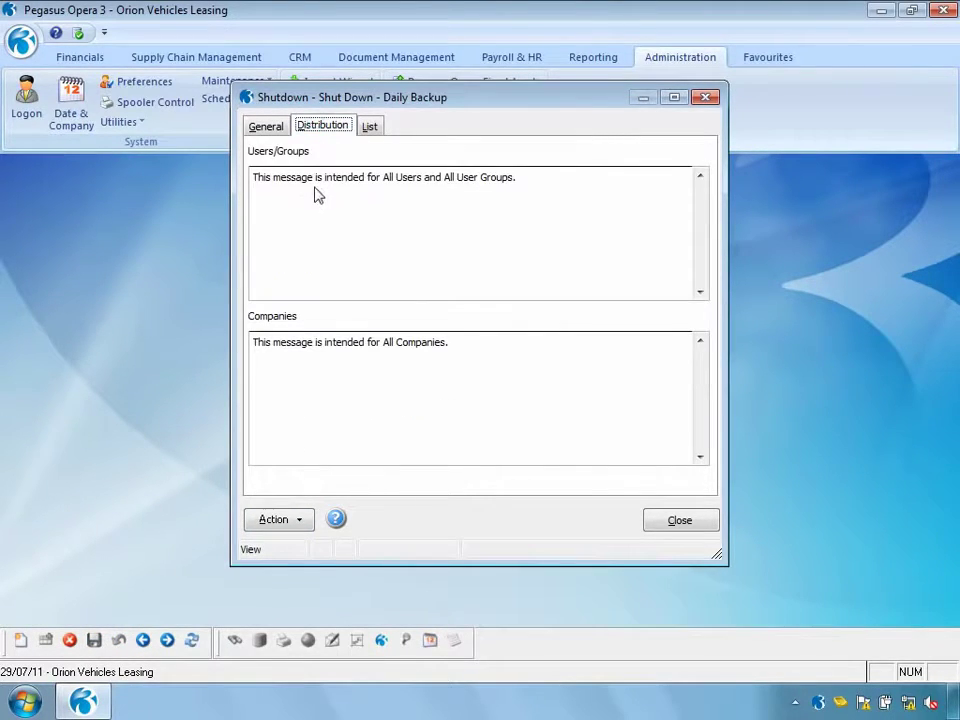
{"action": "left_click", "coordinate": [281, 521]}
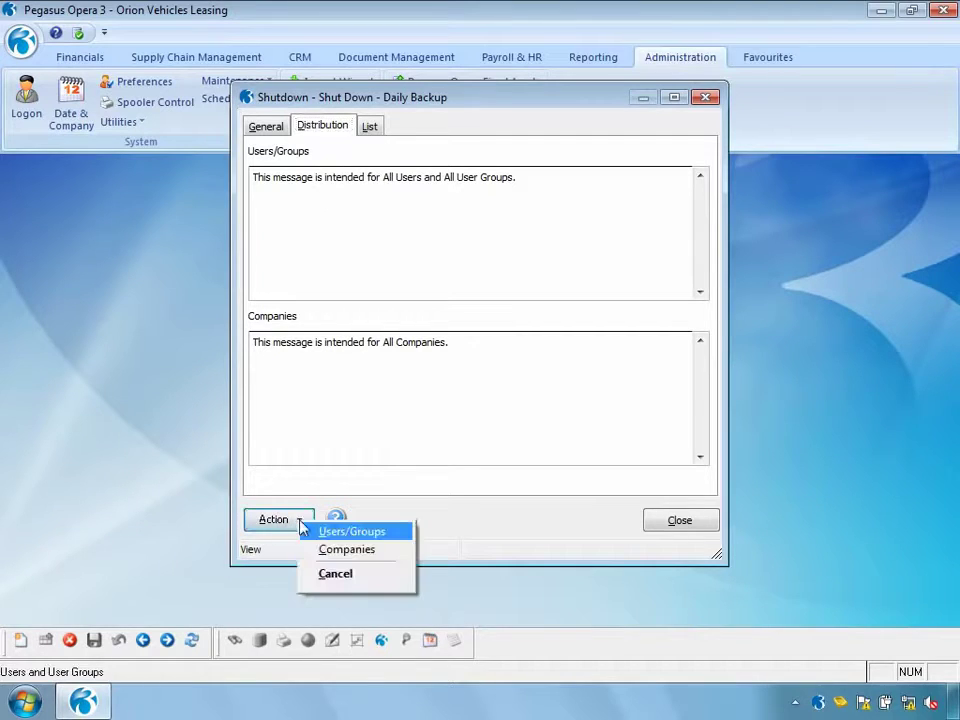
{"action": "left_click", "coordinate": [324, 535]}
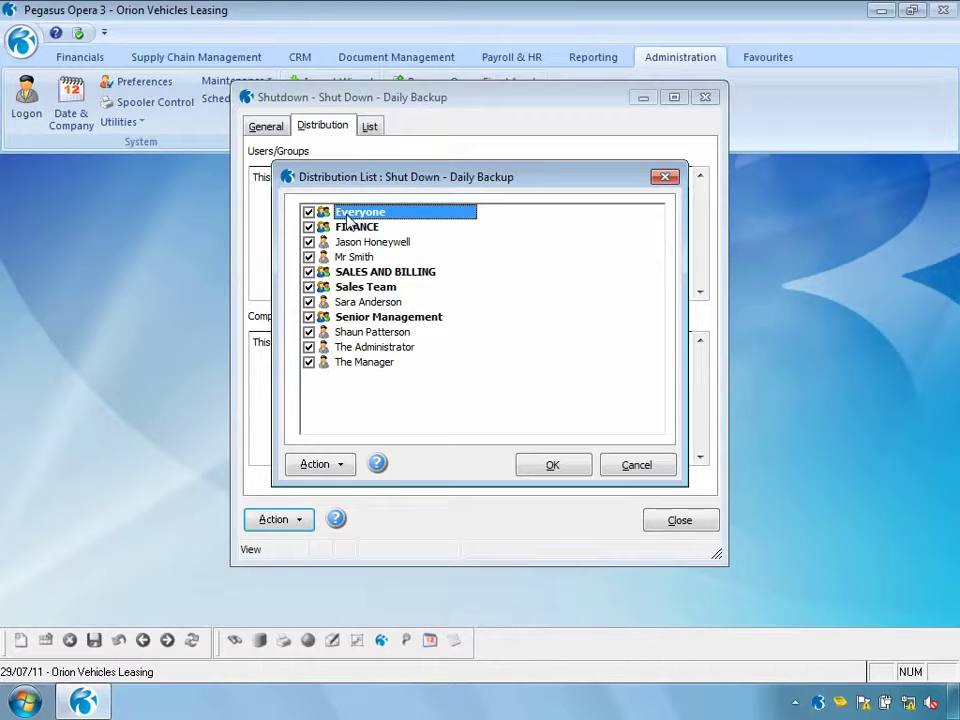
{"action": "left_click", "coordinate": [535, 466]}
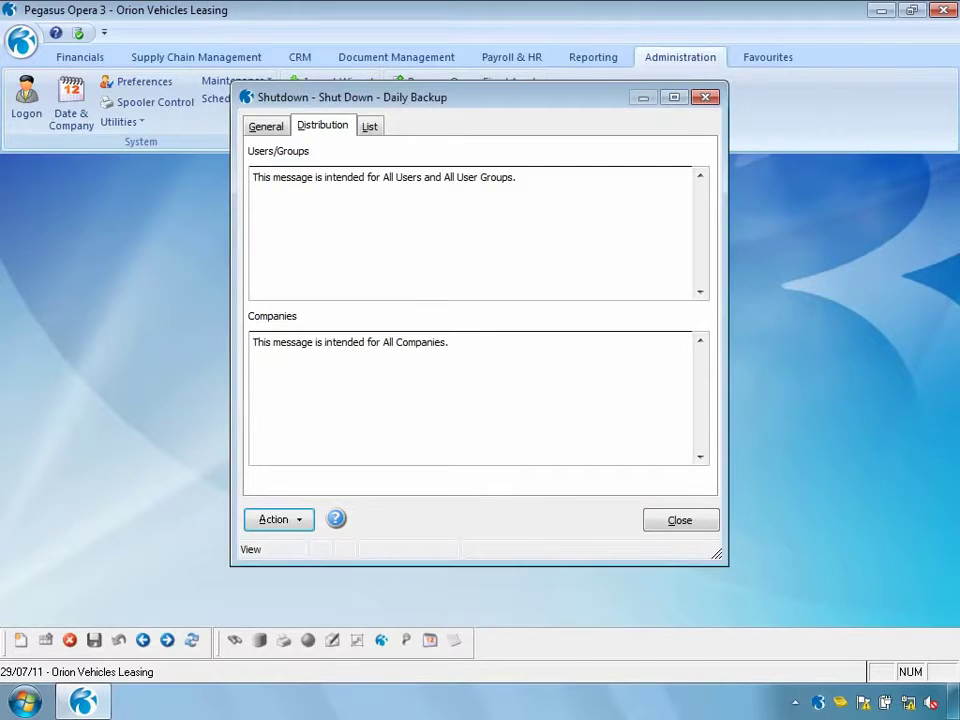
Confirm Orion Vehicles Leasing as the receiving company
{"action": "left_click", "coordinate": [270, 521]}
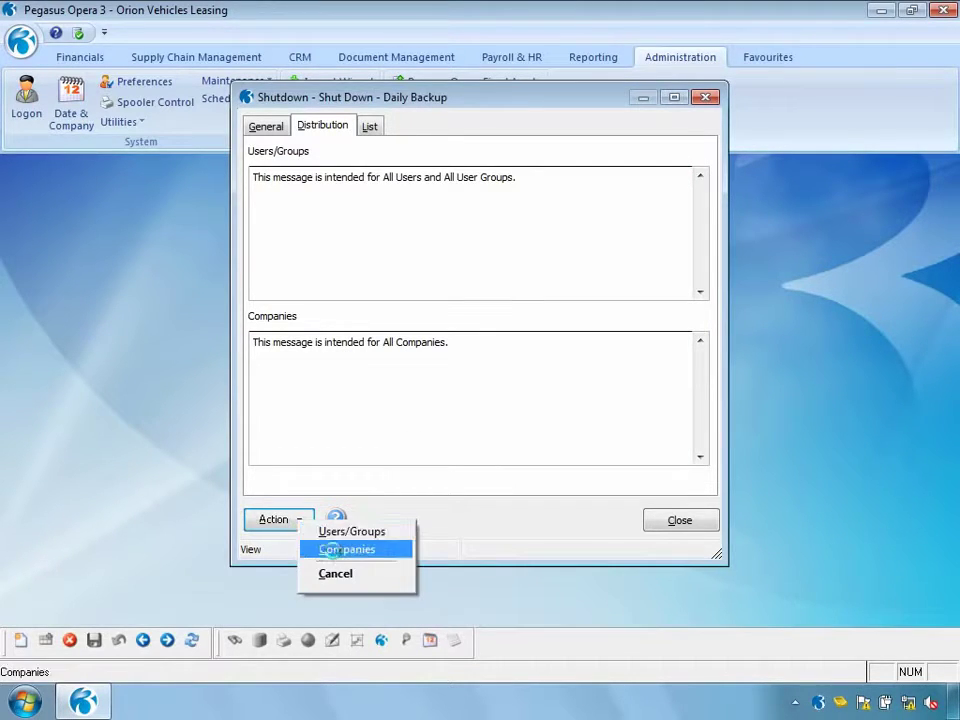
{"action": "left_click", "coordinate": [333, 550]}
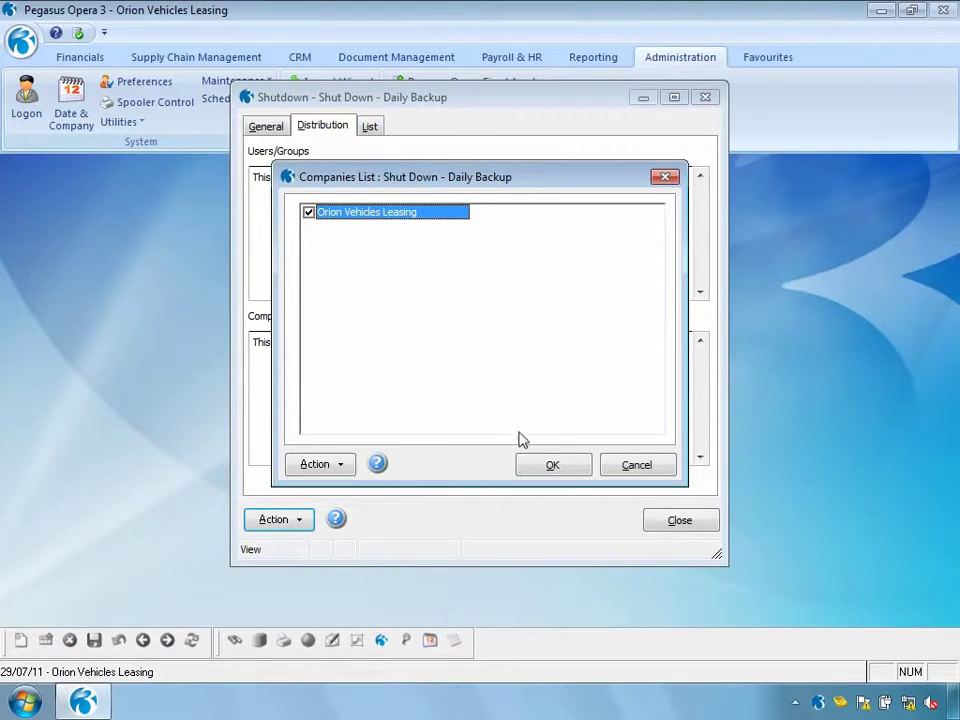
{"action": "left_click", "coordinate": [551, 467]}
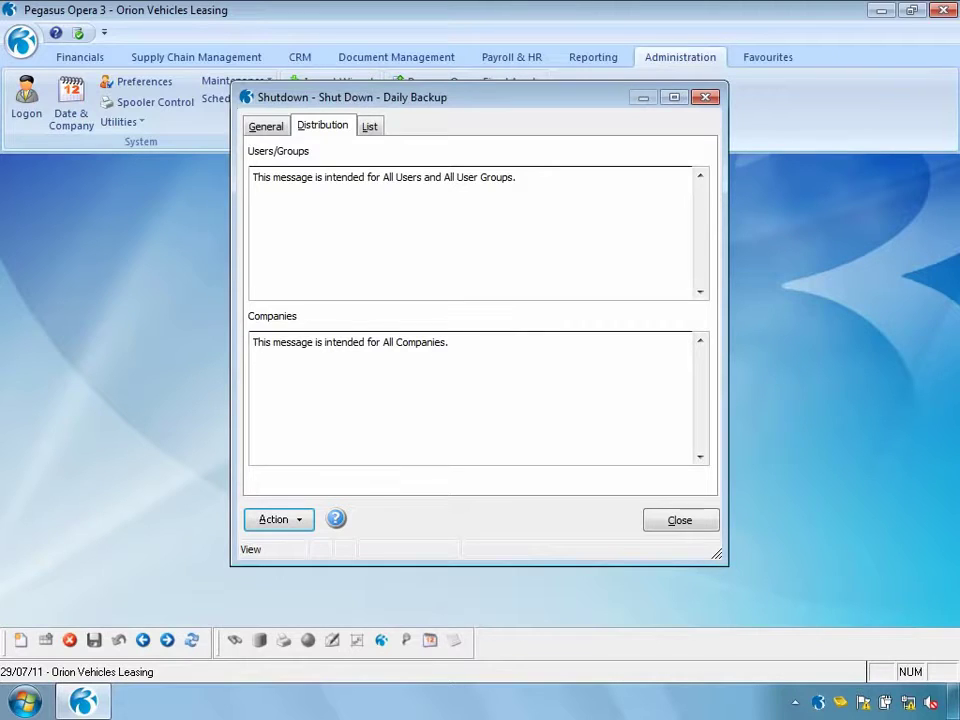
Preview the Shut Down - Daily Backup pop-up, check its Message Details, dismiss it, and close the settings
{"action": "left_click", "coordinate": [260, 128]}
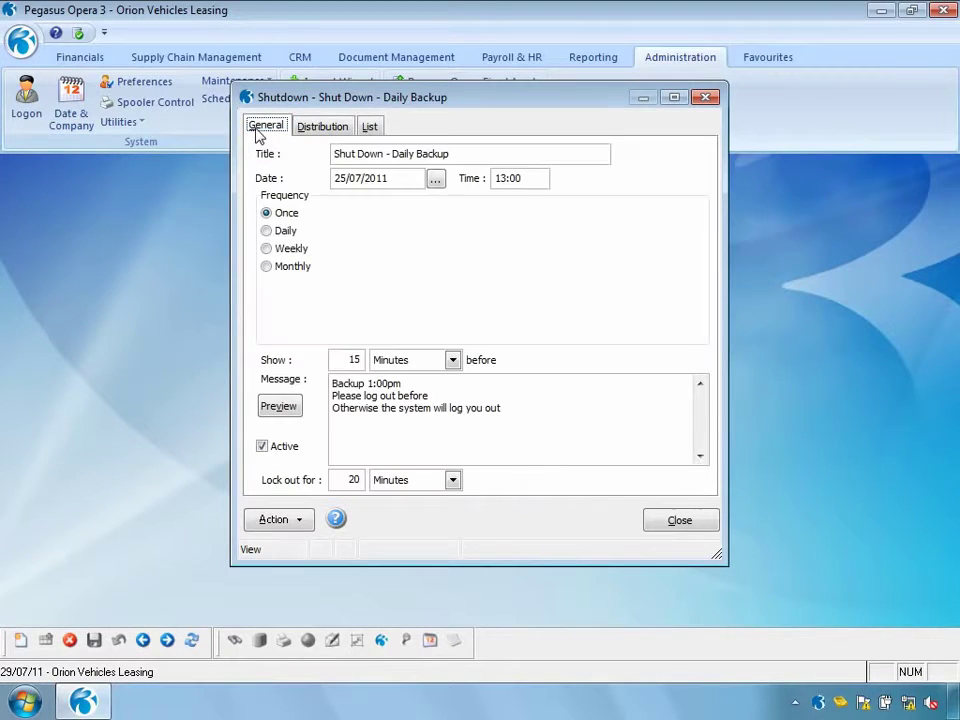
{"action": "left_click", "coordinate": [281, 408]}
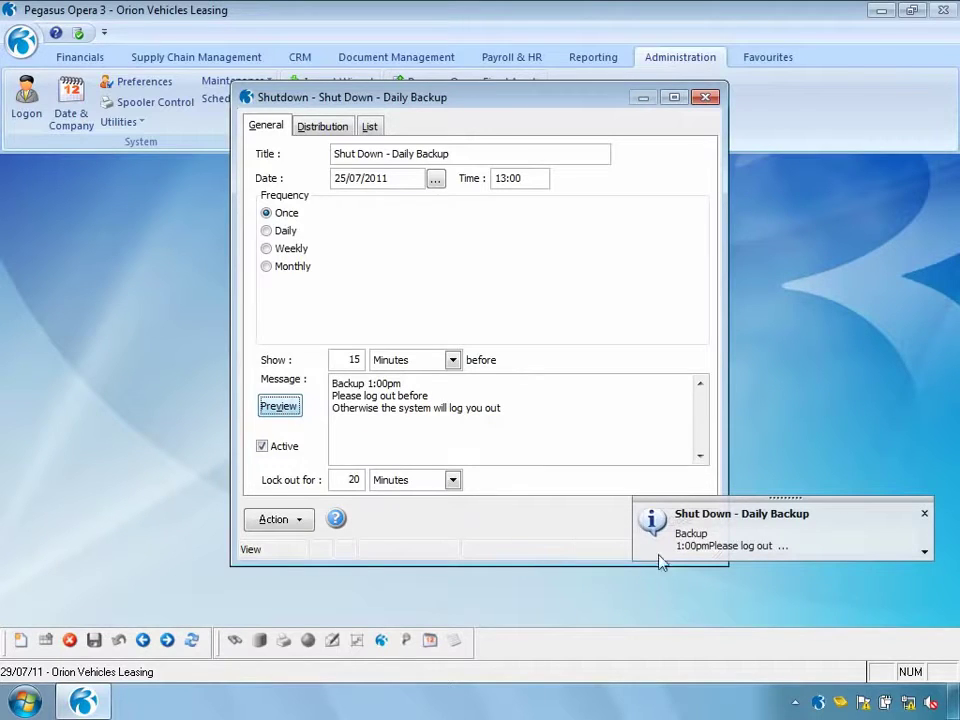
{"action": "left_click", "coordinate": [924, 553]}
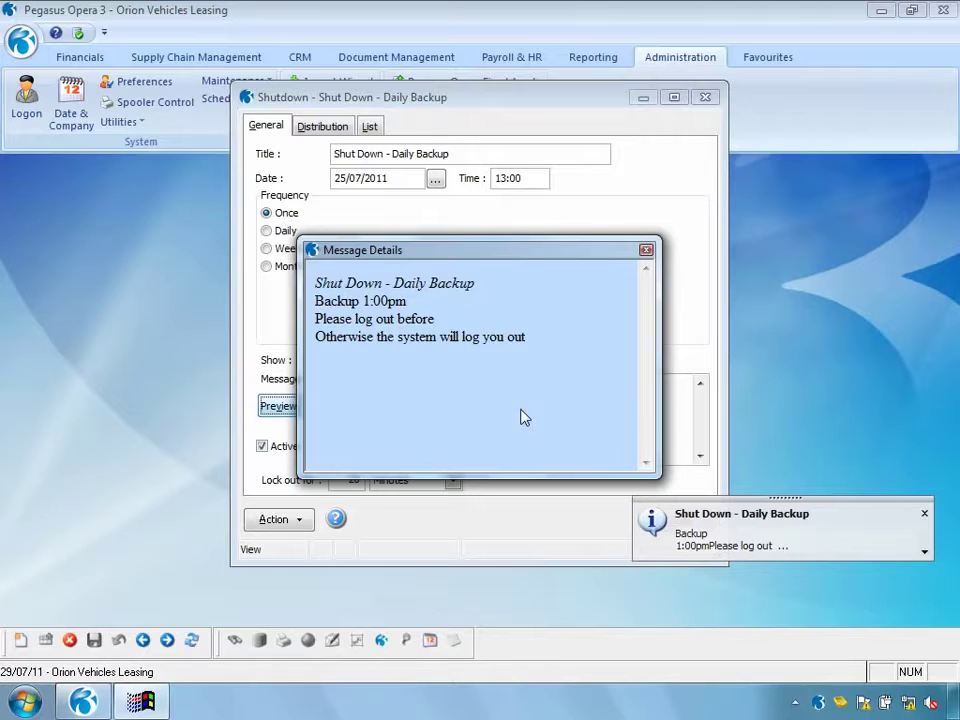
{"action": "left_click", "coordinate": [646, 251]}
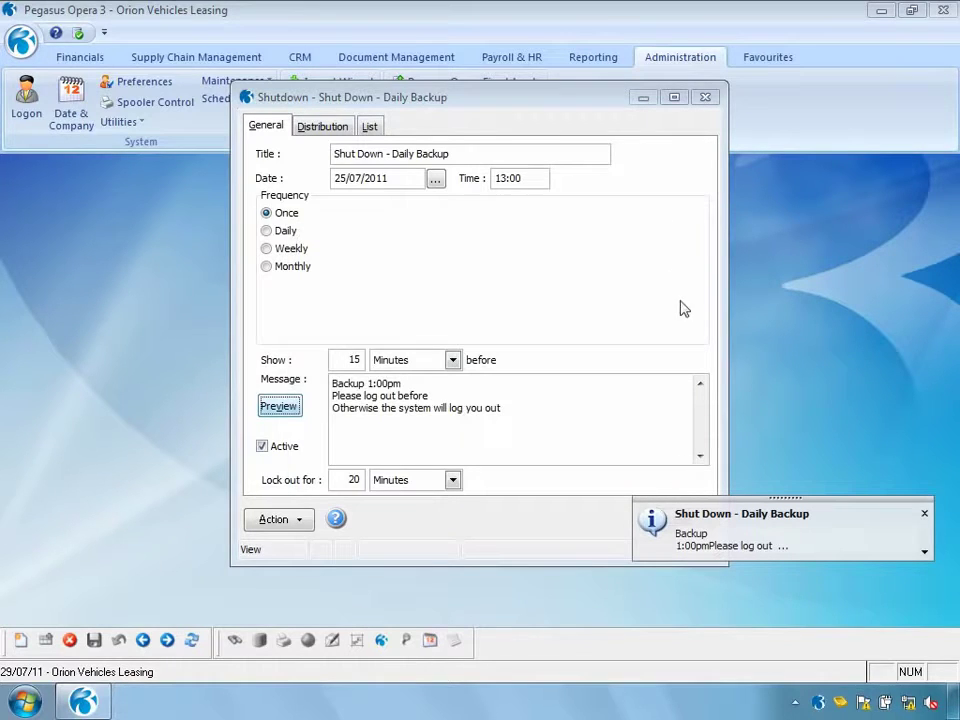
{"action": "left_click", "coordinate": [925, 516]}
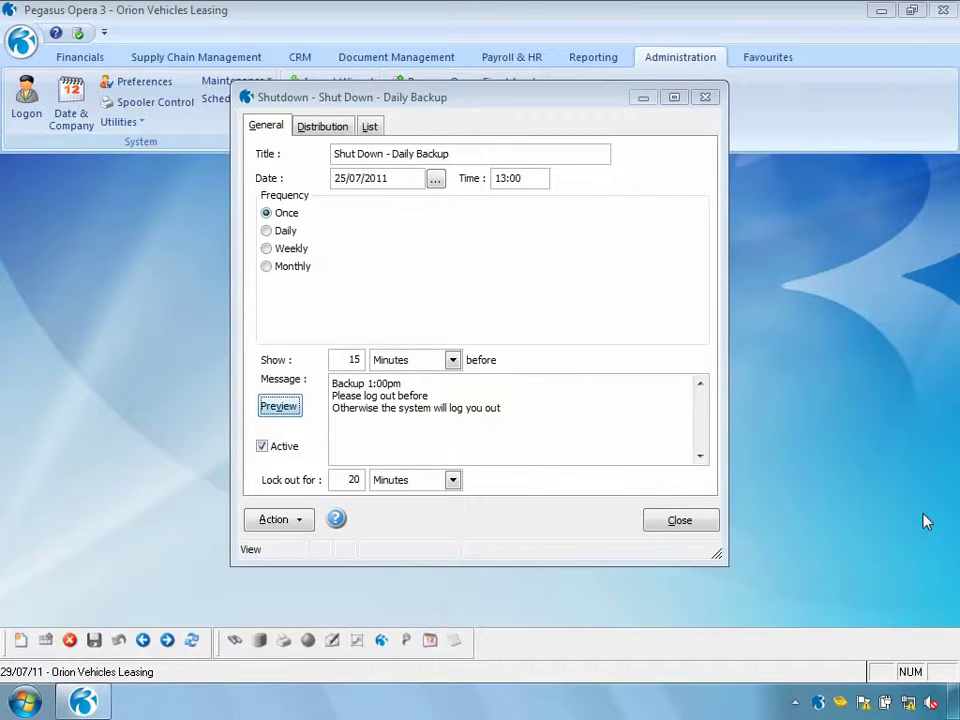
{"action": "left_click", "coordinate": [690, 521]}
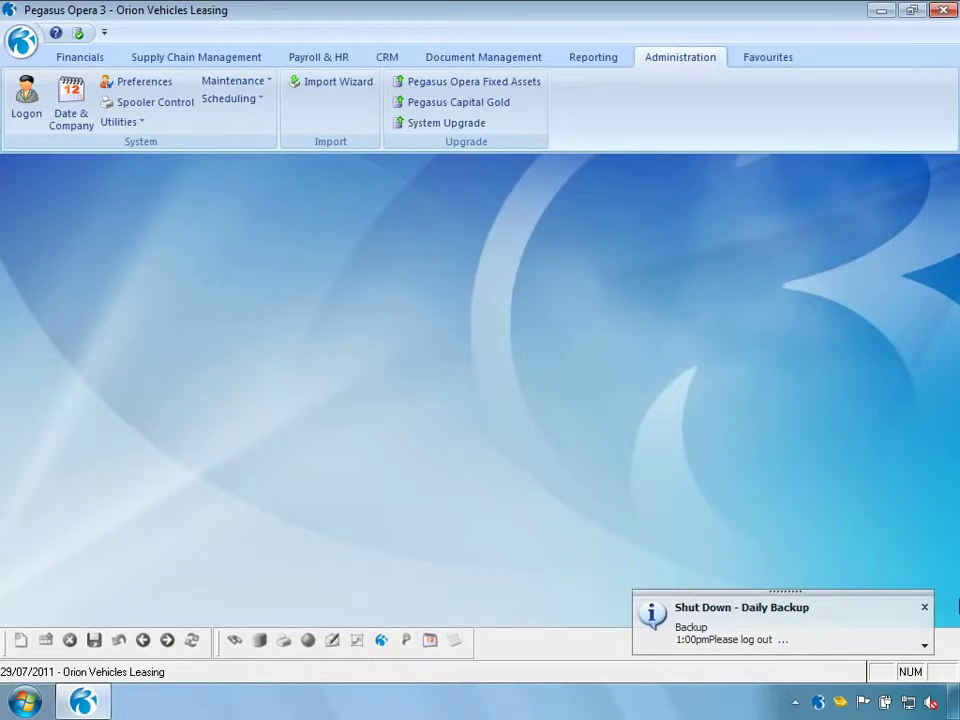
{"action": "left_click", "coordinate": [925, 645]}
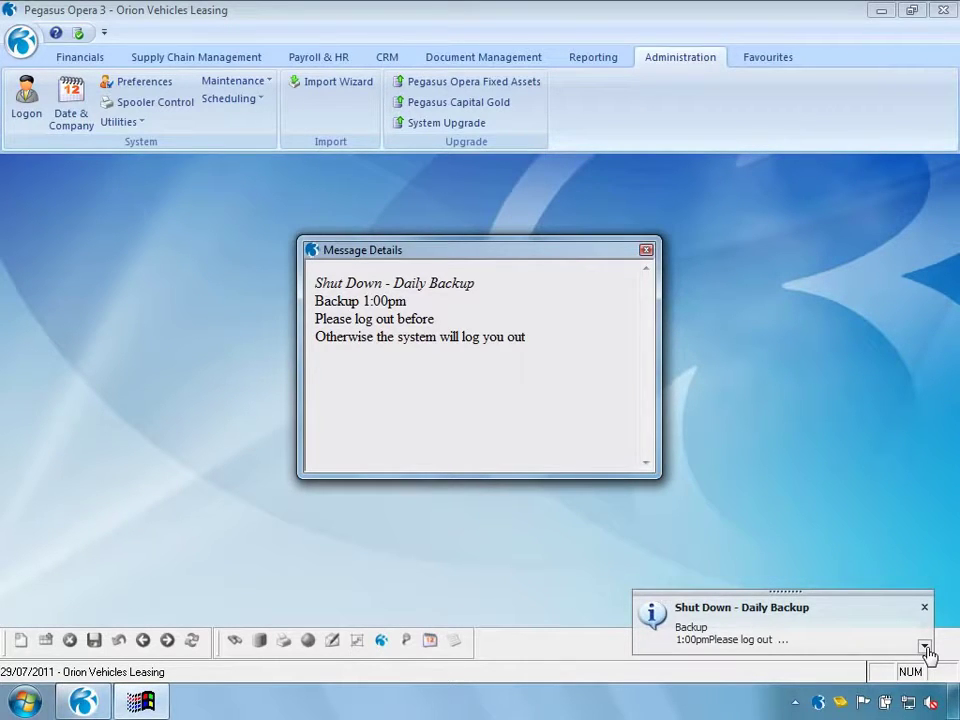
{"action": "left_click", "coordinate": [646, 251]}
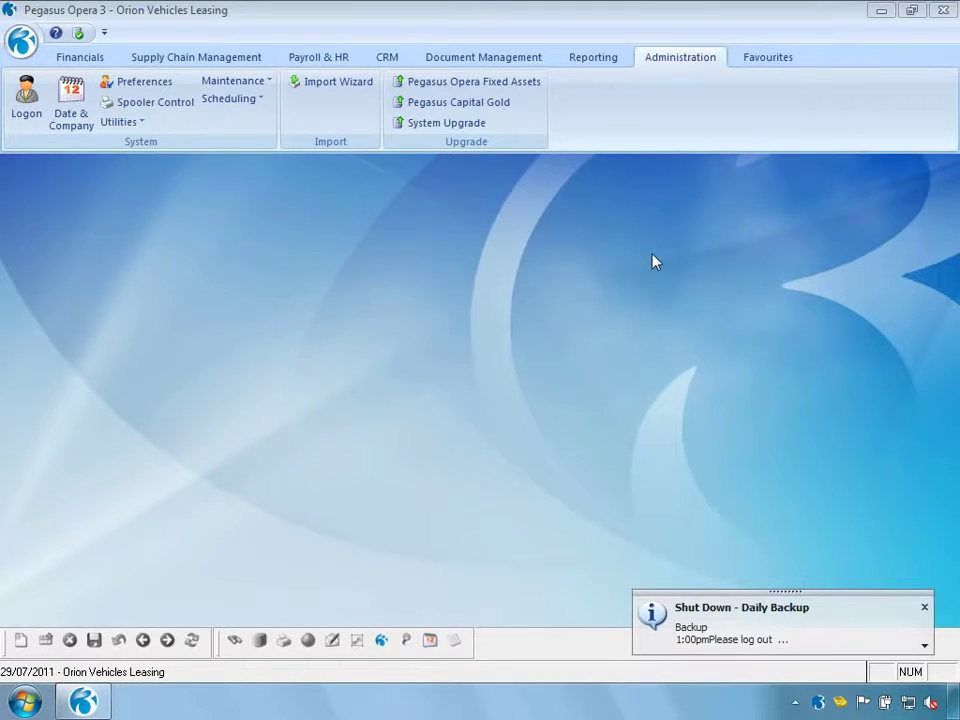
{"action": "left_click", "coordinate": [924, 607]}
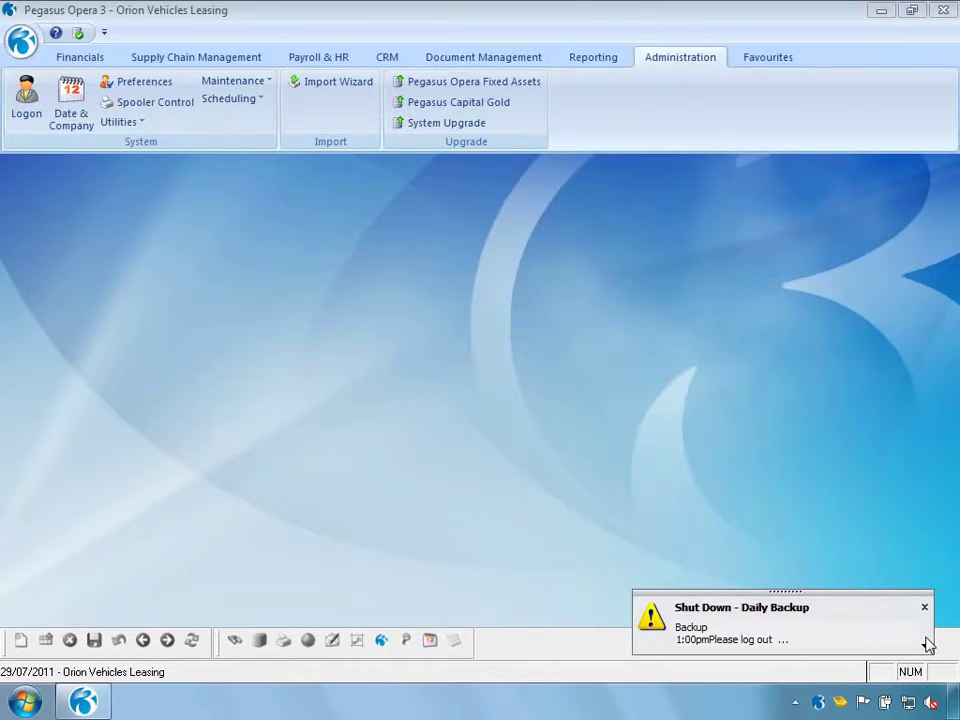
{"action": "left_click", "coordinate": [924, 645]}
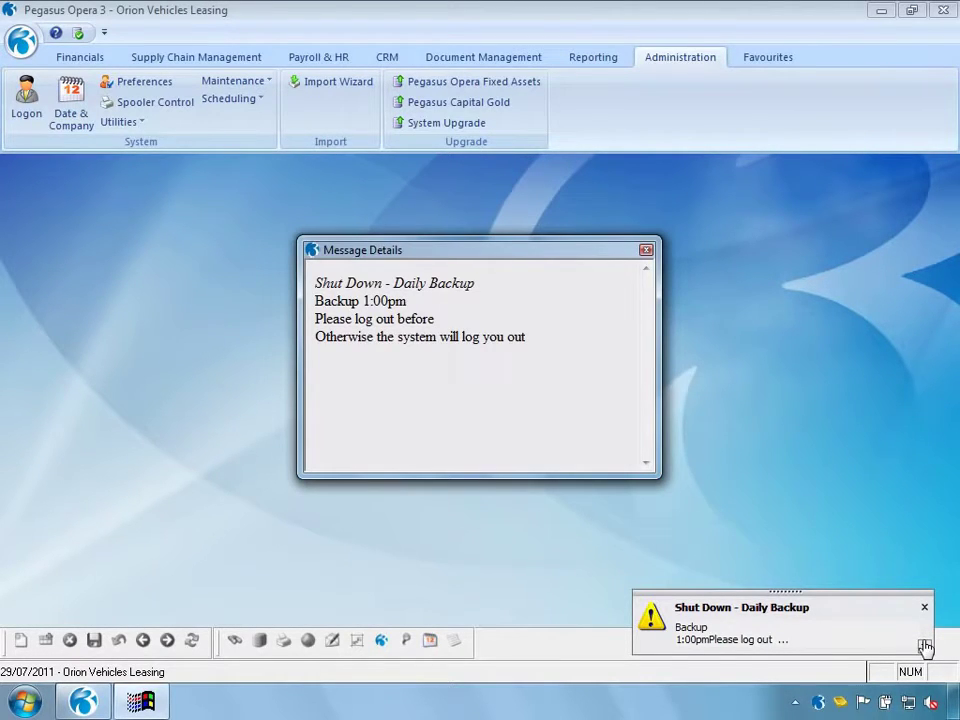
{"action": "left_click", "coordinate": [645, 251]}
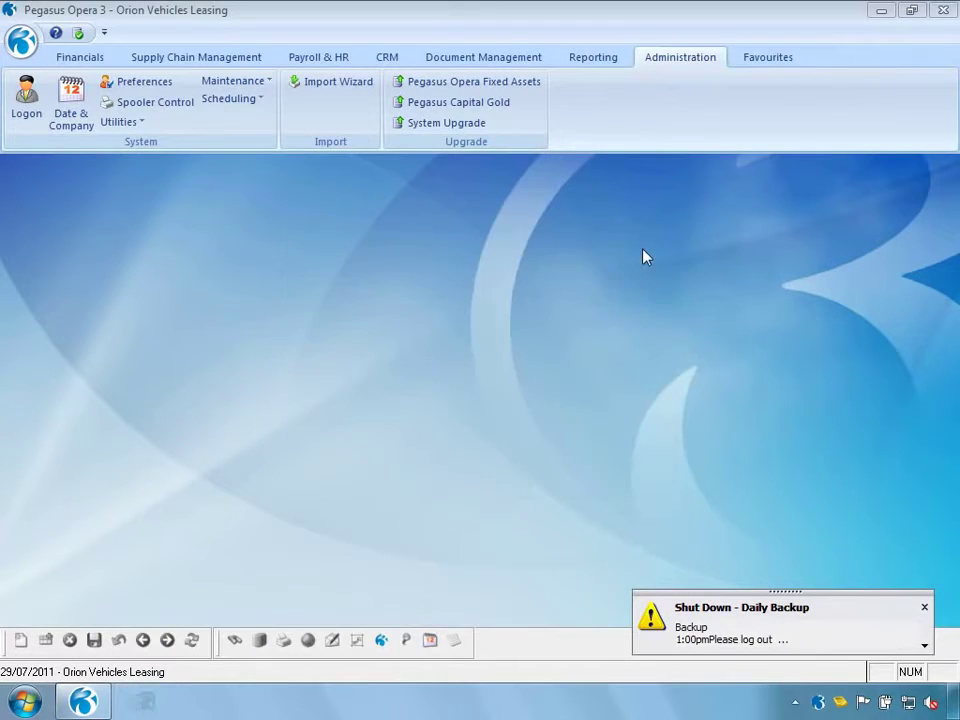
{"action": "left_click", "coordinate": [925, 609]}
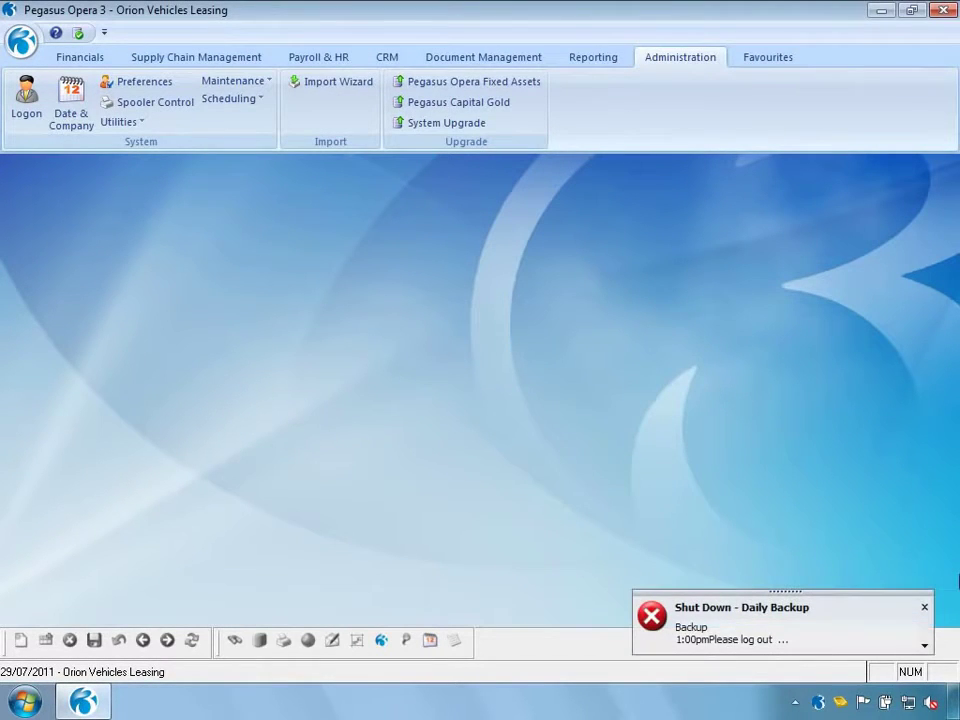
{"action": "left_click", "coordinate": [924, 647]}
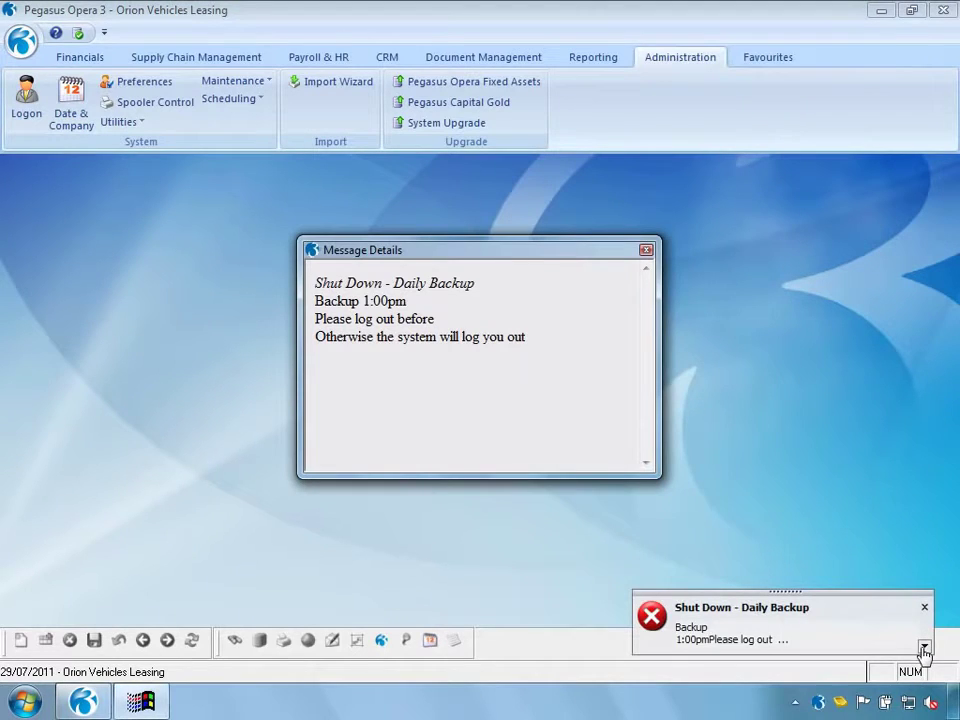
{"action": "left_click", "coordinate": [647, 252]}
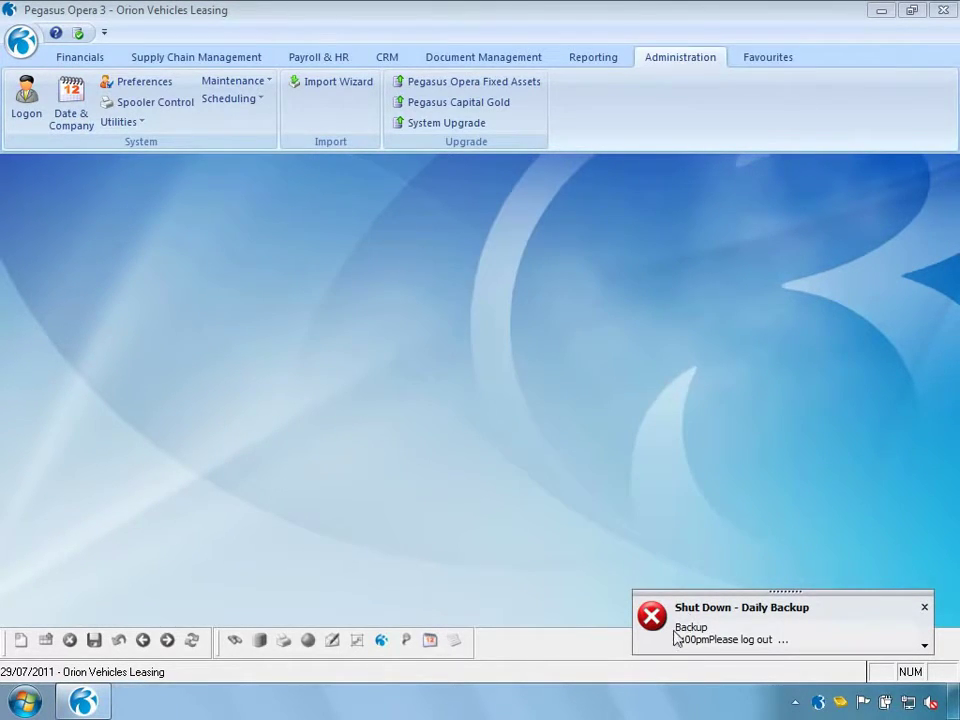
{"action": "left_click", "coordinate": [924, 608]}
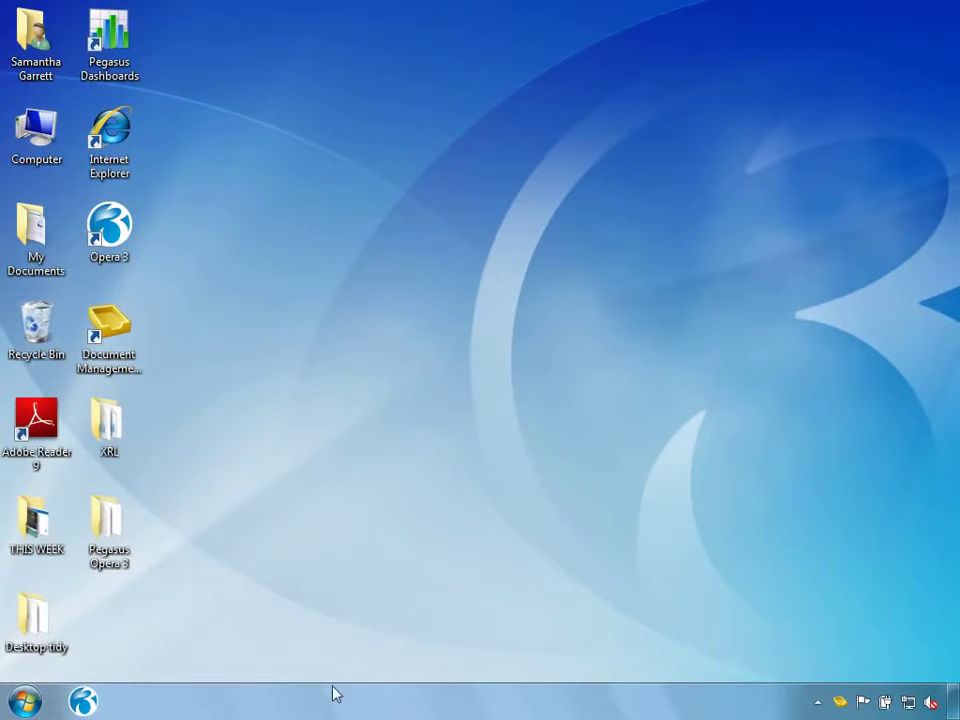
Relaunch Opera 3 and try logging on as MANAGER, acknowledging the lockout until 13:20
{"action": "left_click", "coordinate": [93, 701]}
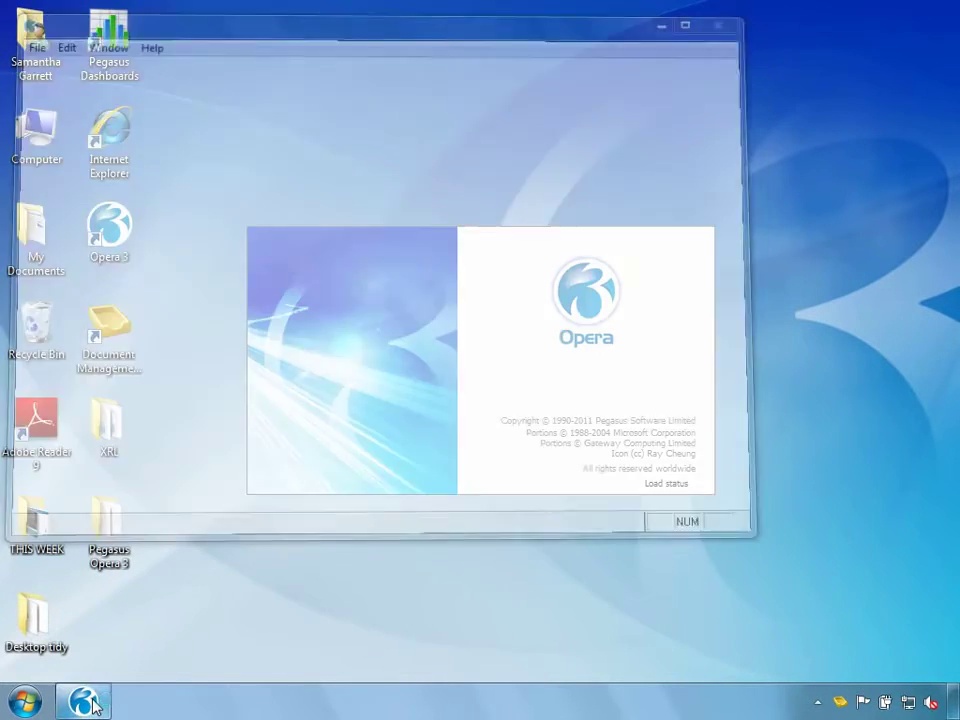
{"action": "type", "text": "MANAGER"}
{"action": "key", "text": "Return"}
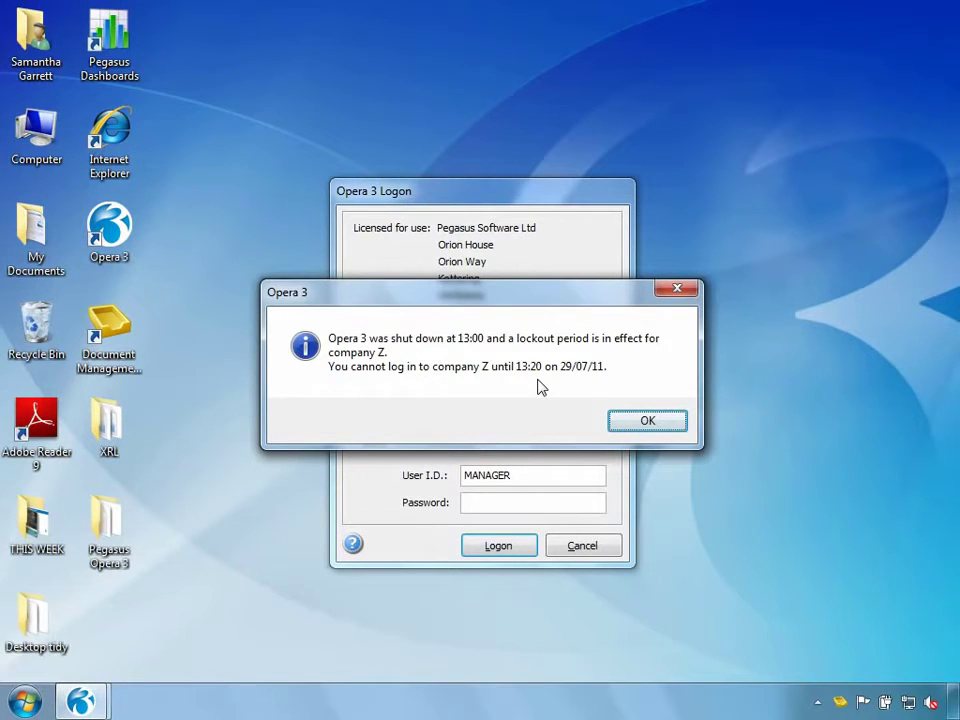
{"action": "left_click", "coordinate": [647, 420]}
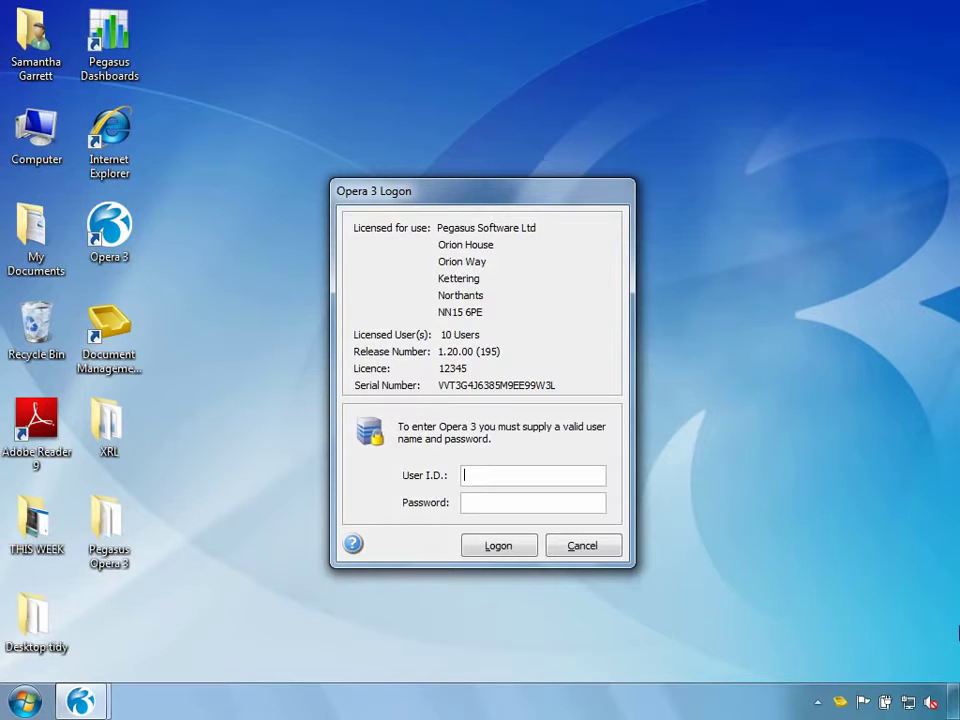
Log on as ADMIN with a blank password
{"action": "type", "text": "ADMIN"}
{"action": "key", "text": "Tab"}
{"action": "key", "text": "Tab"}
{"action": "key", "text": "Return"}
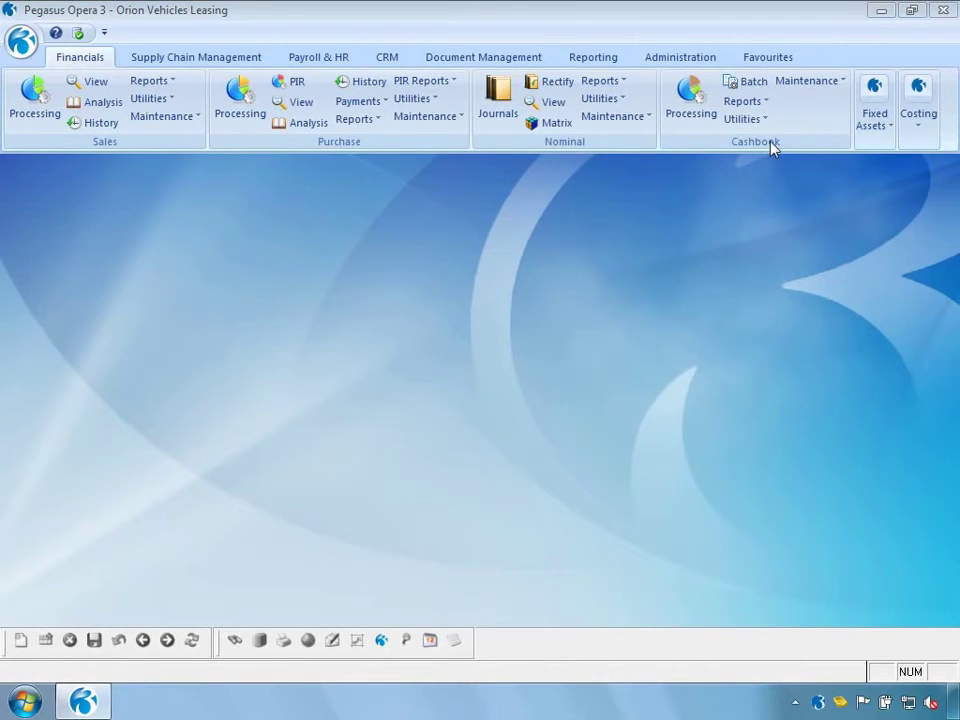
Untick Active on the Shut Down - Daily Backup notice, save it and close
{"action": "left_click", "coordinate": [705, 60]}
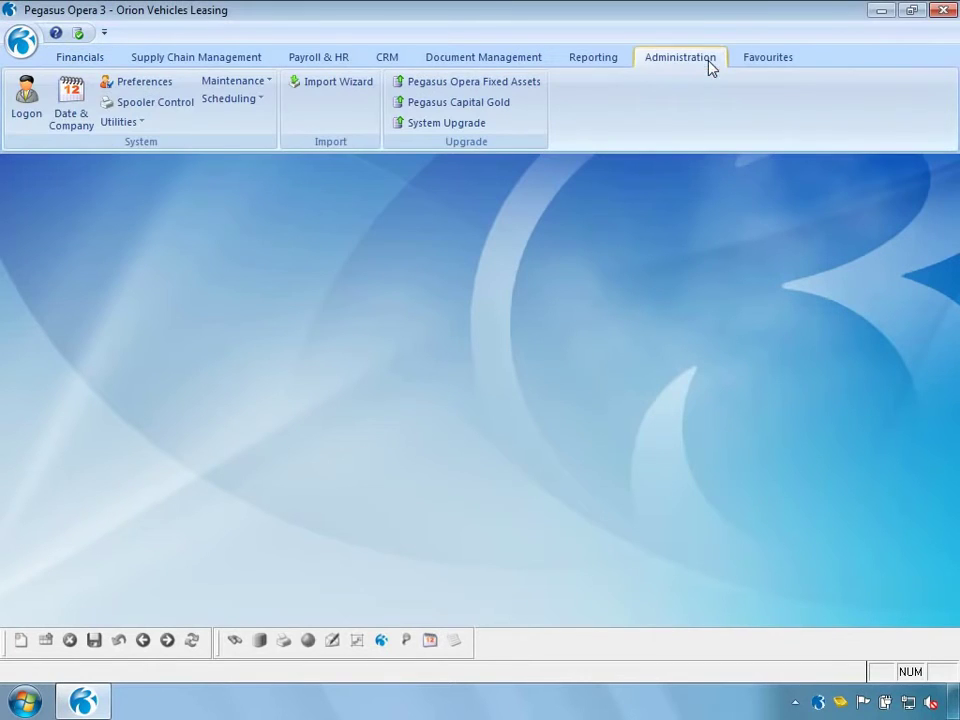
{"action": "left_click", "coordinate": [255, 100]}
{"action": "left_click", "coordinate": [255, 139]}
{"action": "left_click", "coordinate": [270, 447]}
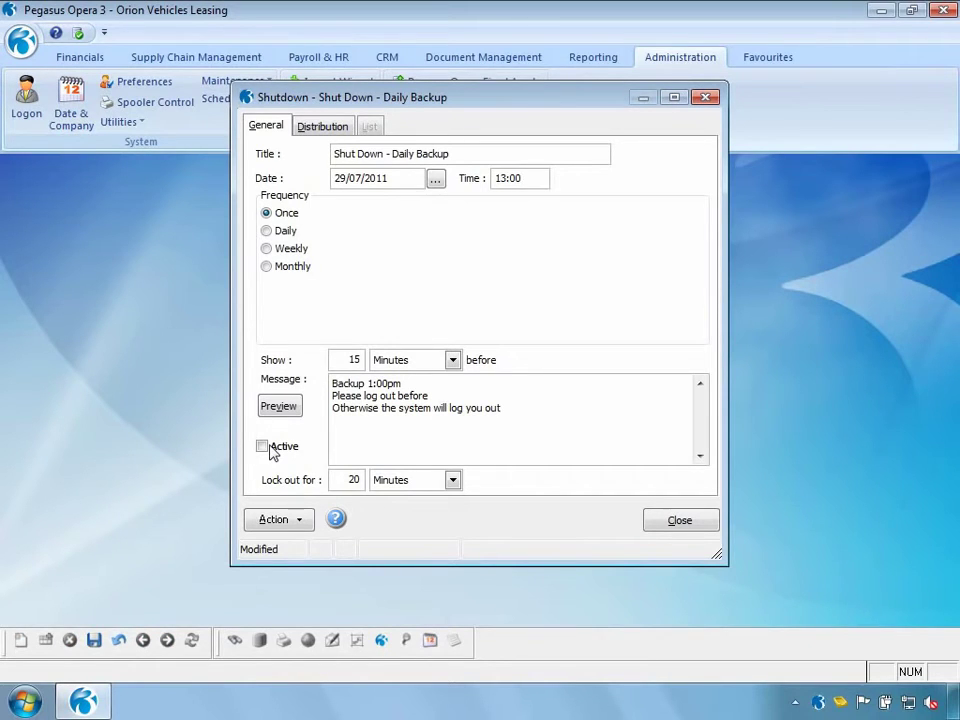
{"action": "left_click", "coordinate": [94, 640]}
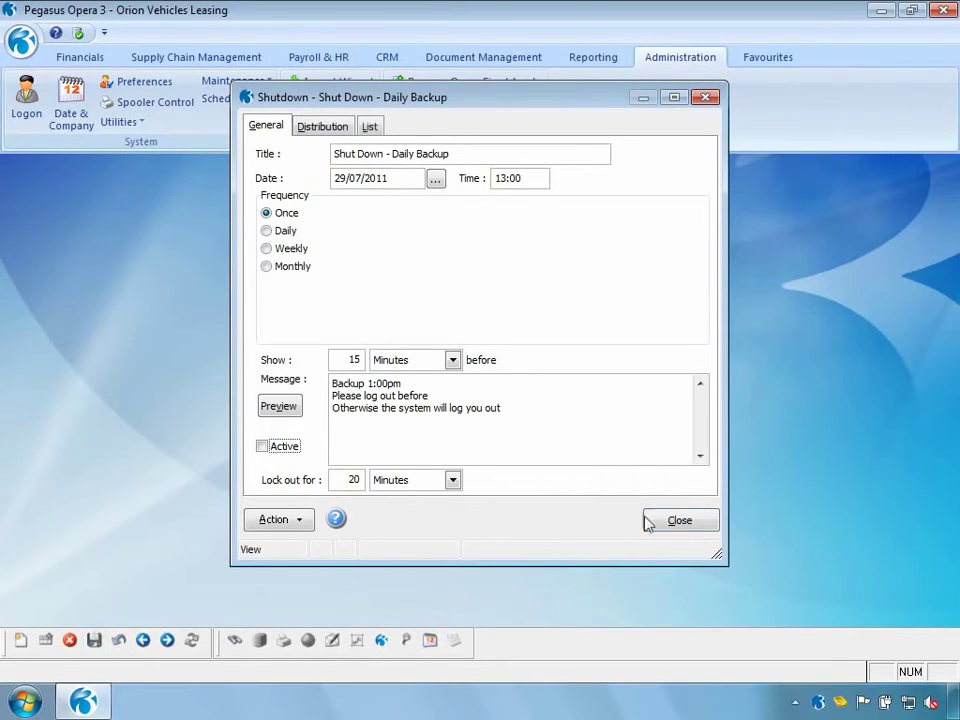
{"action": "left_click", "coordinate": [680, 521]}
Log back on as MANAGER and return to Administration > Scheduling
{"action": "left_click", "coordinate": [30, 115]}
{"action": "type", "text": "MANAGER"}
{"action": "key", "text": "Return"}
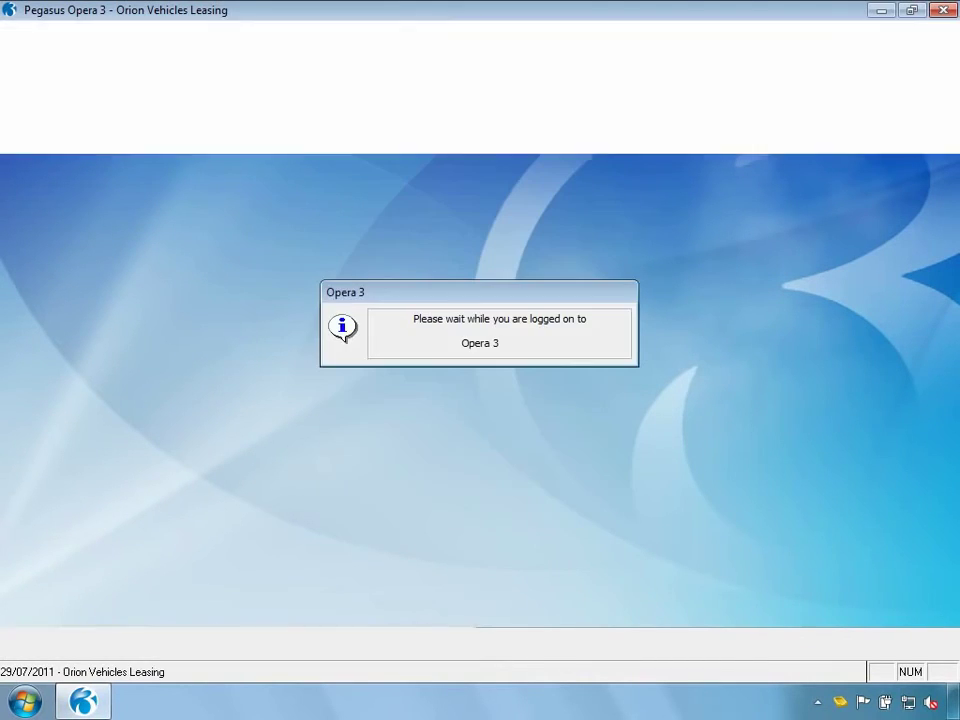
{"action": "left_click", "coordinate": [705, 60]}
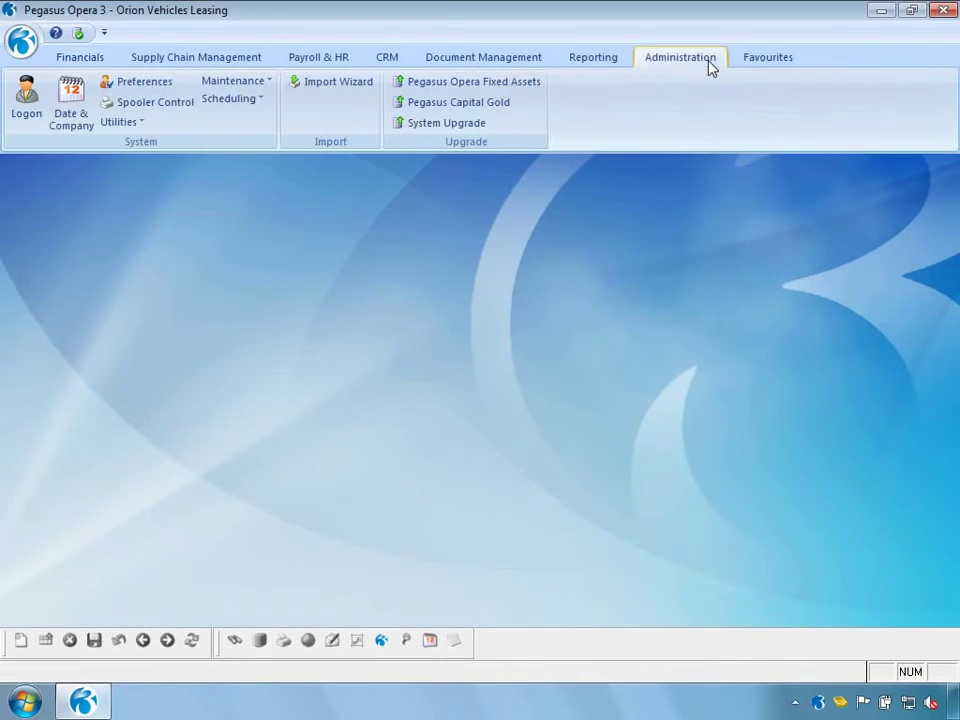
{"action": "left_click", "coordinate": [254, 100]}
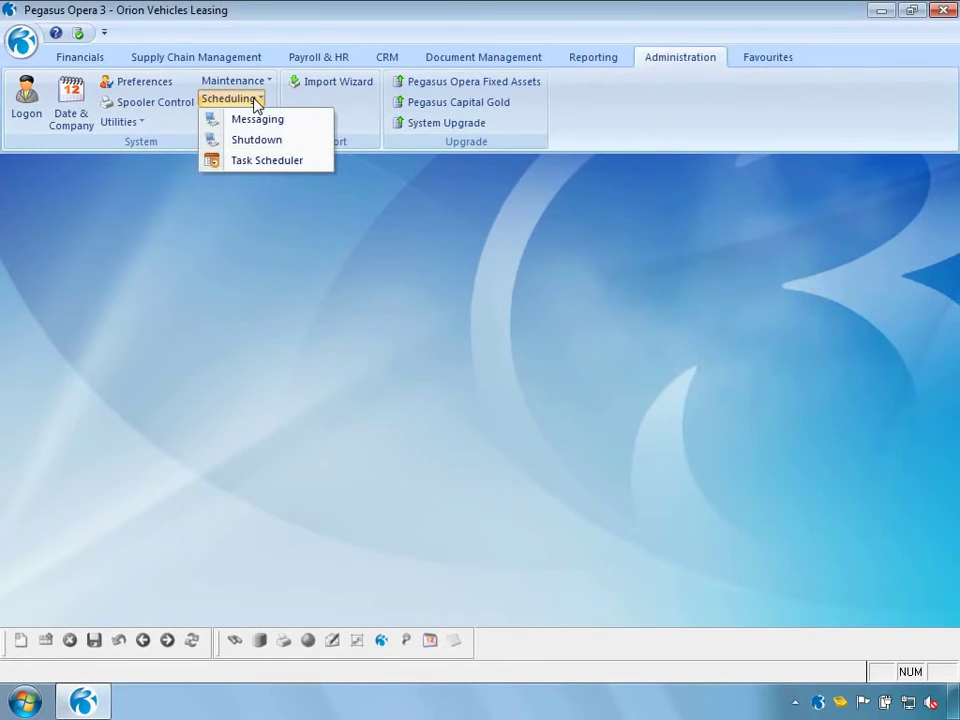